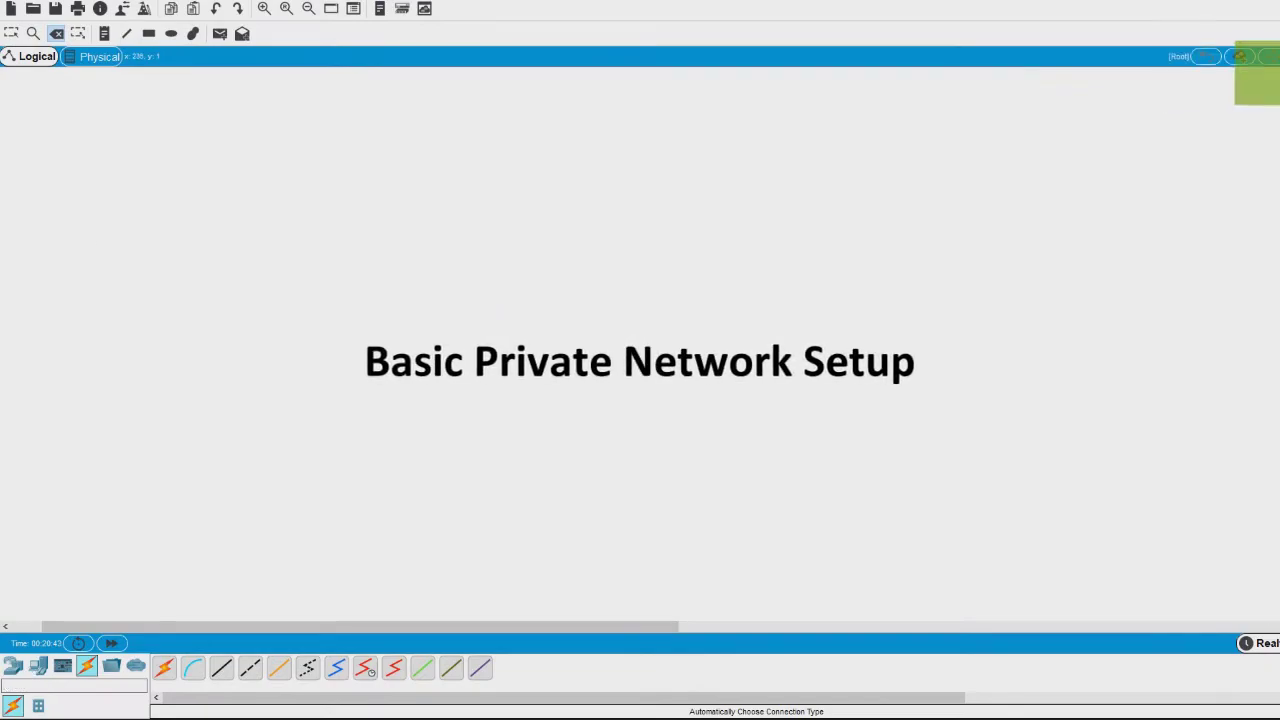
# - Show the End Devices category so PCs like PC-PT can be placed
pyautogui.click(38, 667)
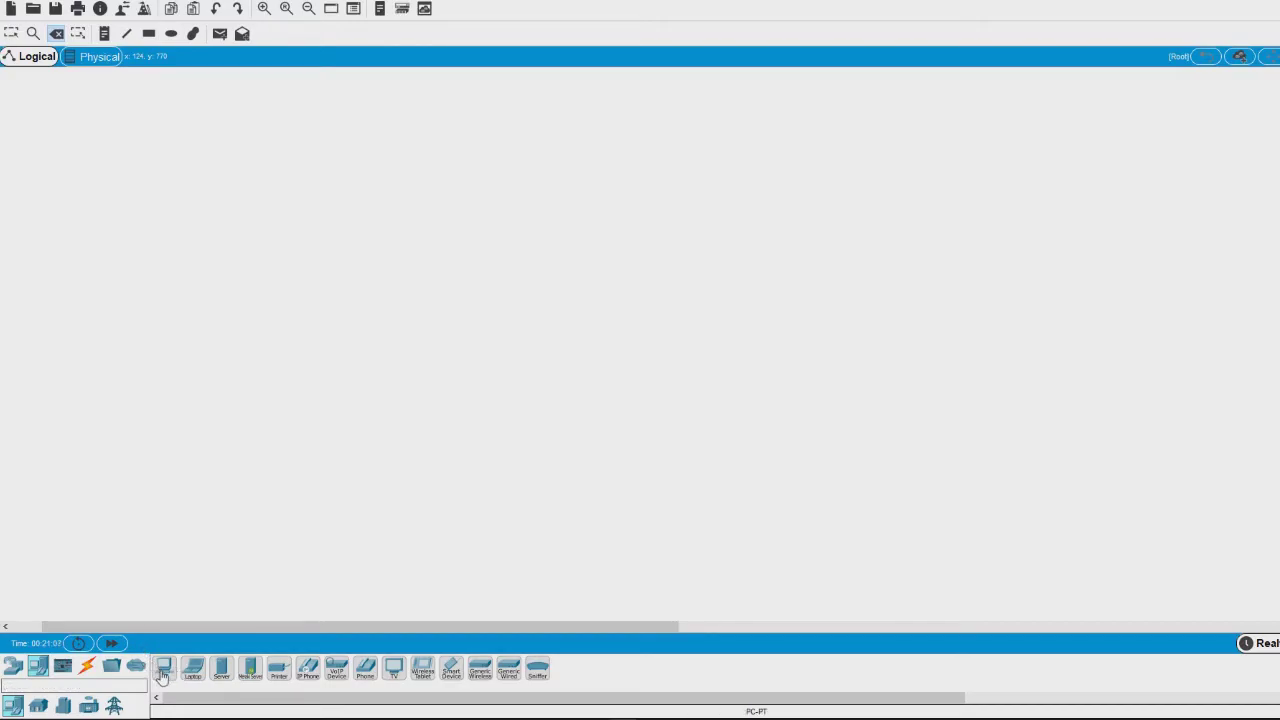
# - Place two PC-PT computers side by side on the workspace, removing an extra one
pyautogui.moveTo(163, 677); pyautogui.dragTo(199, 474)
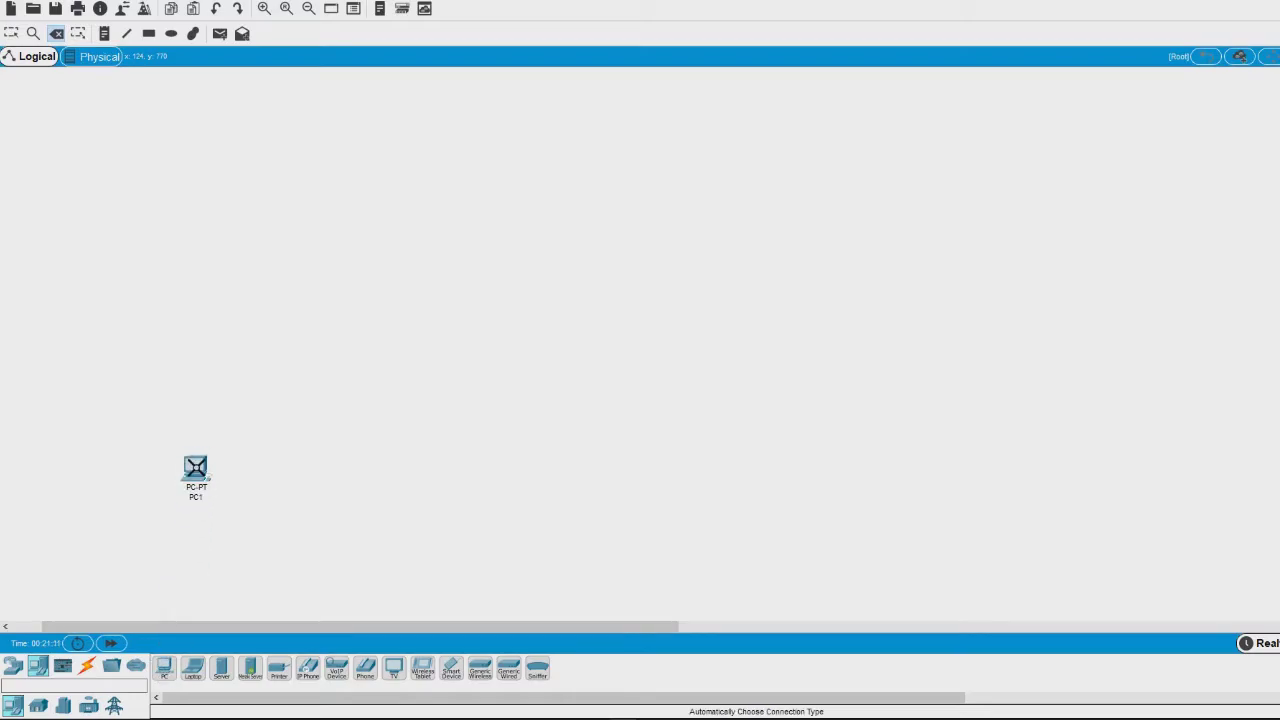
pyautogui.moveTo(164, 668); pyautogui.dragTo(312, 476)
pyautogui.click(314, 473)
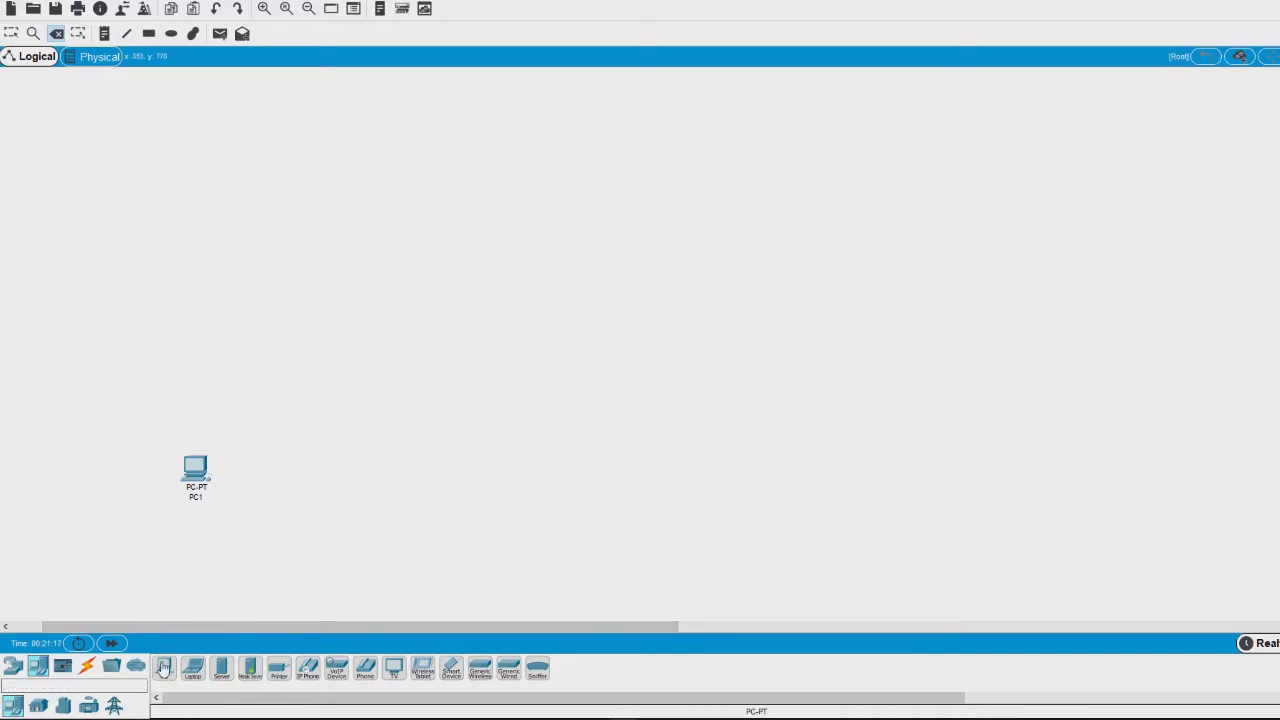
pyautogui.moveTo(164, 668); pyautogui.dragTo(310, 474)
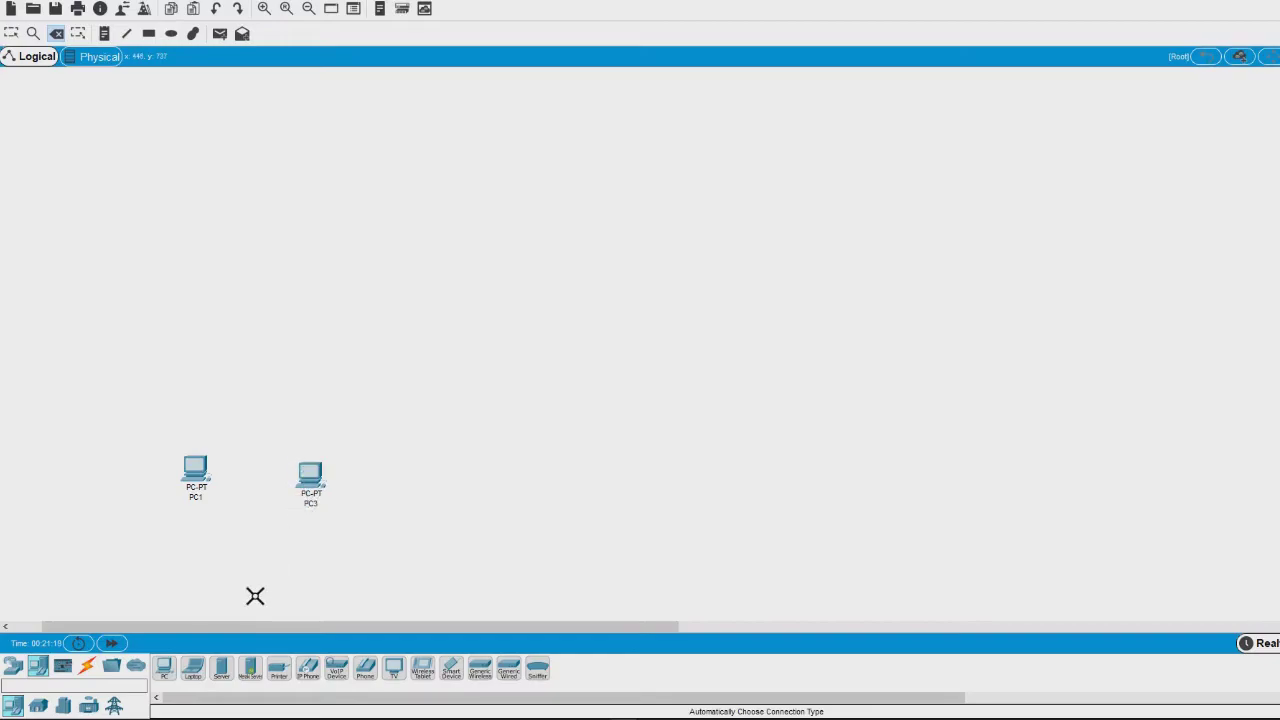
# - Add a 2811 router above the PCs and reposition the two PCs beneath it
pyautogui.click(12, 666)
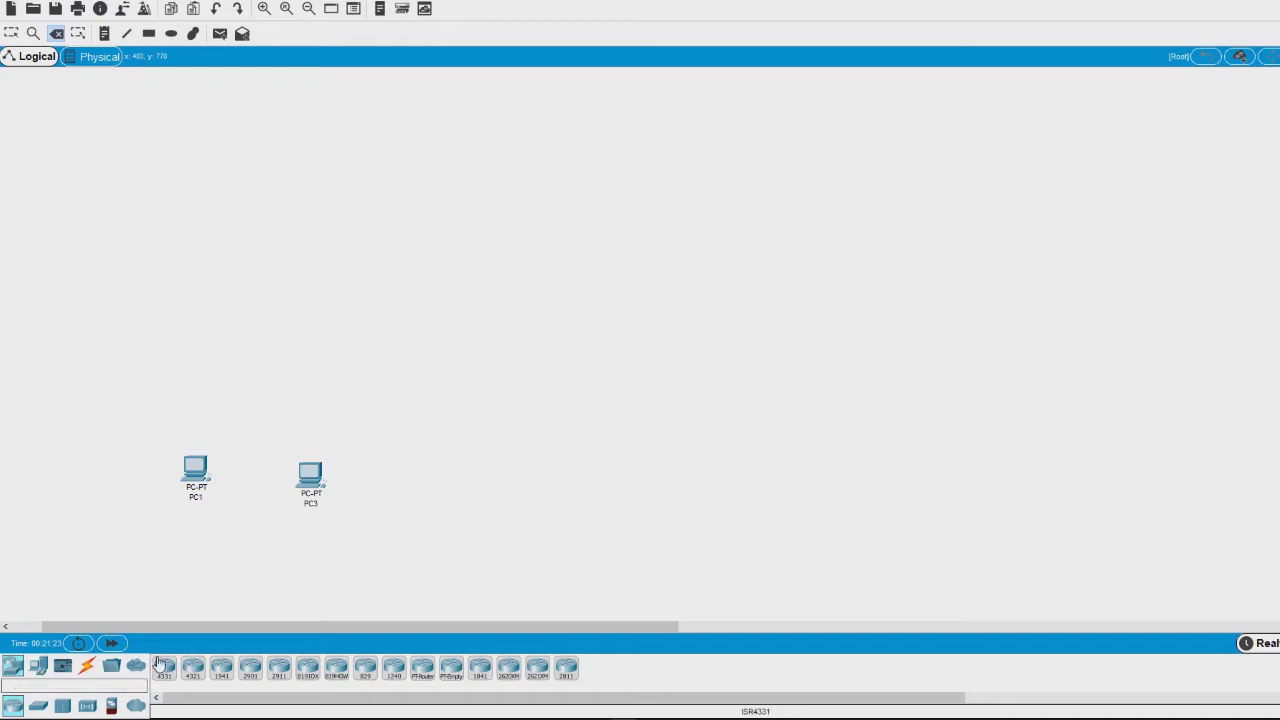
pyautogui.moveTo(568, 670); pyautogui.dragTo(263, 339)
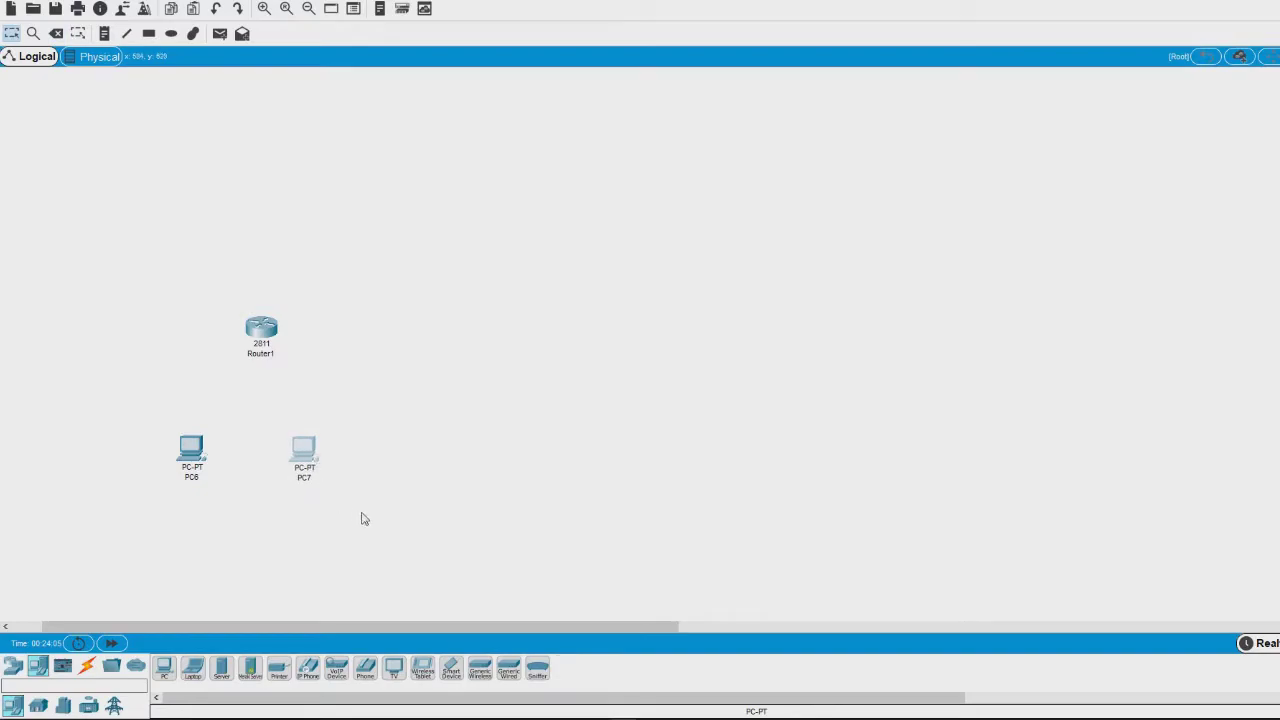
pyautogui.moveTo(363, 517); pyautogui.dragTo(204, 451)
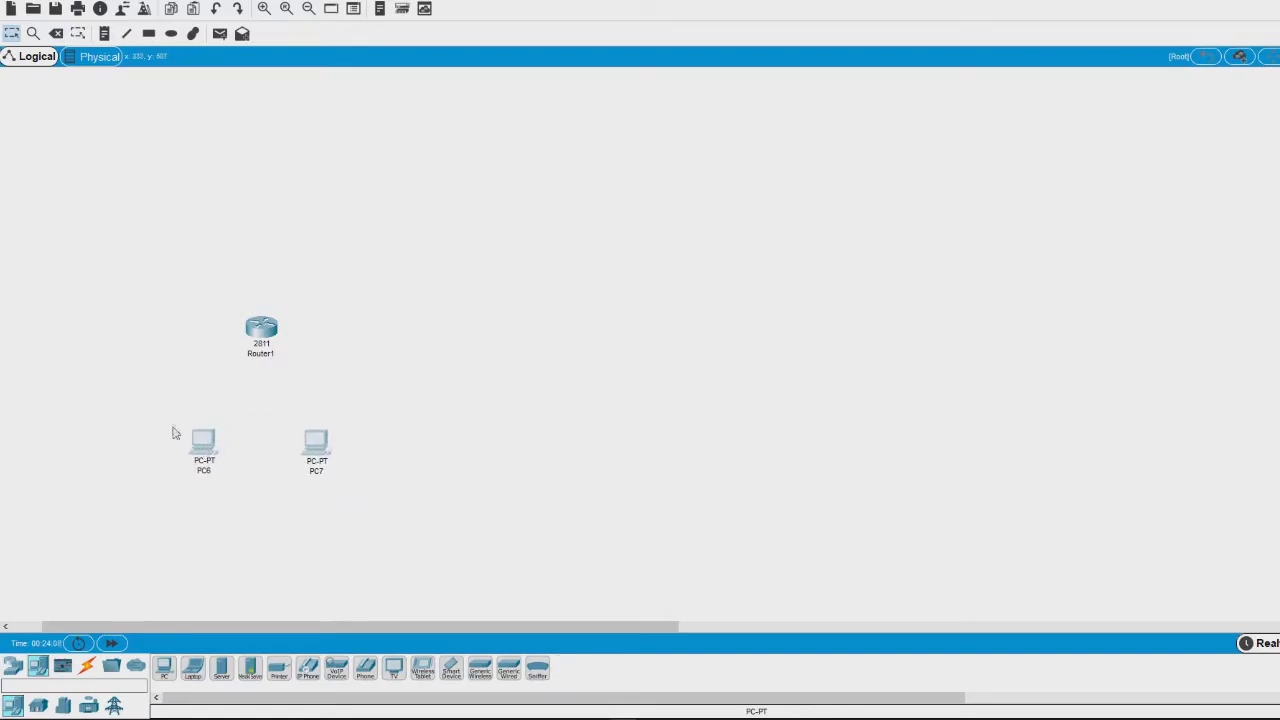
pyautogui.click(87, 666)
# - Cable PC6 and PC7 to Router1 using automatic connection type, then open Router1's settings
pyautogui.click(163, 667)
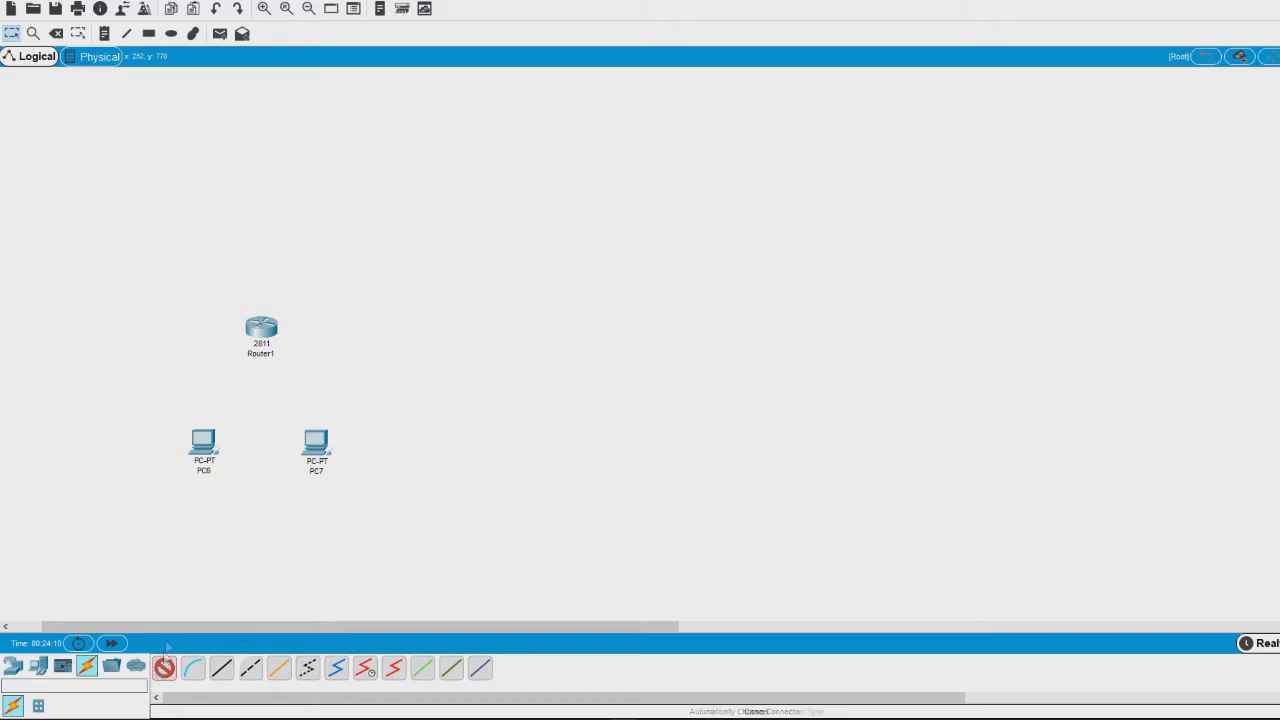
pyautogui.click(203, 443)
pyautogui.click(265, 330)
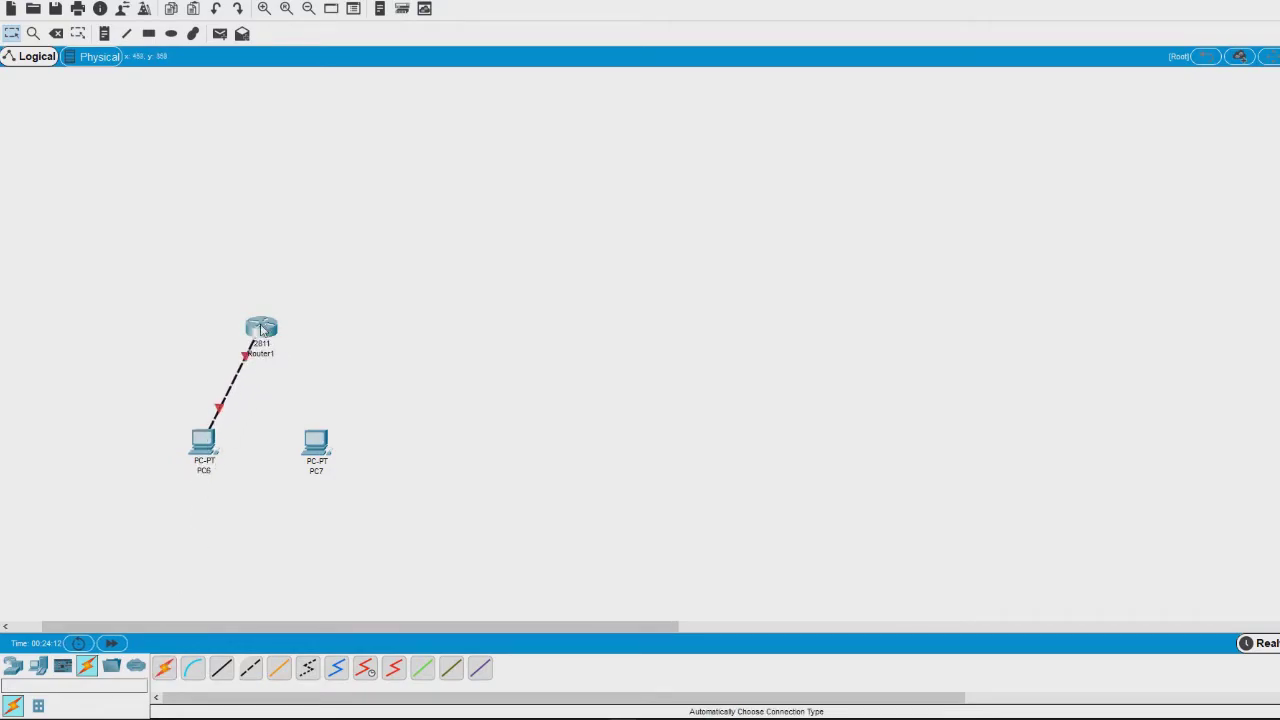
pyautogui.click(164, 667)
pyautogui.click(320, 444)
pyautogui.click(262, 330)
pyautogui.click(266, 329)
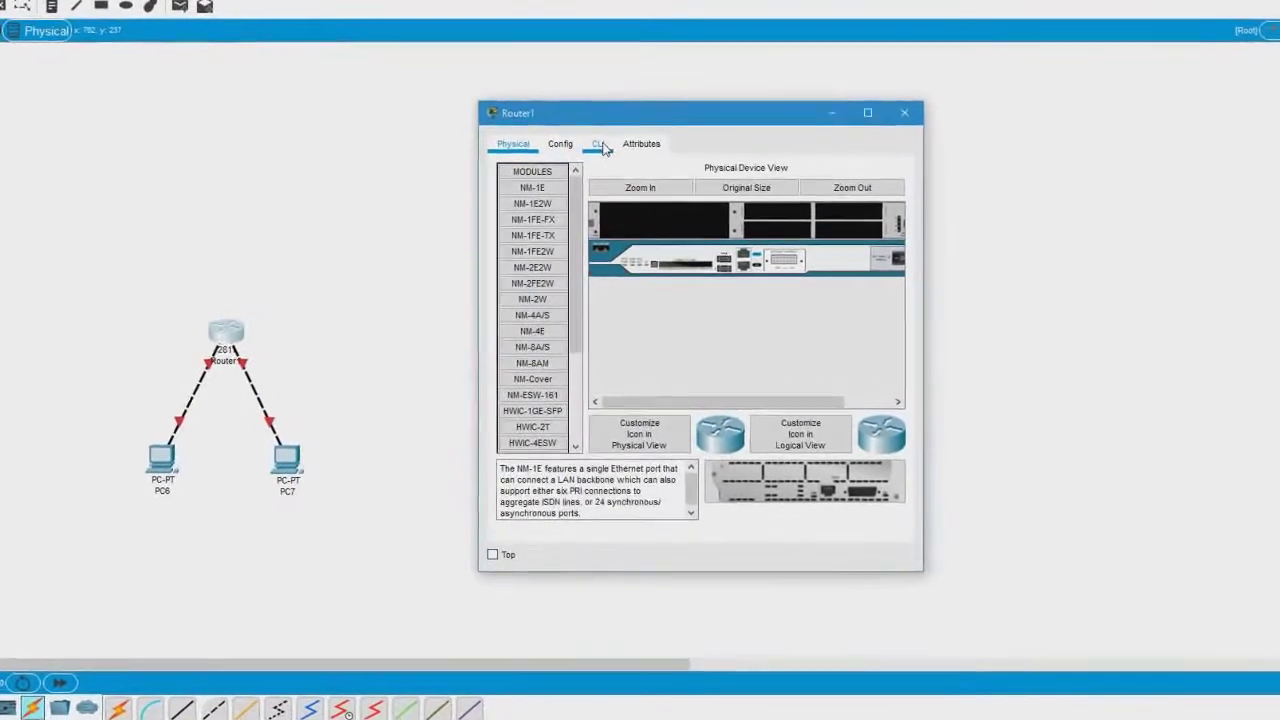
# - Switch Router1's window to the CLI tab to see its boot output
pyautogui.click(602, 118)
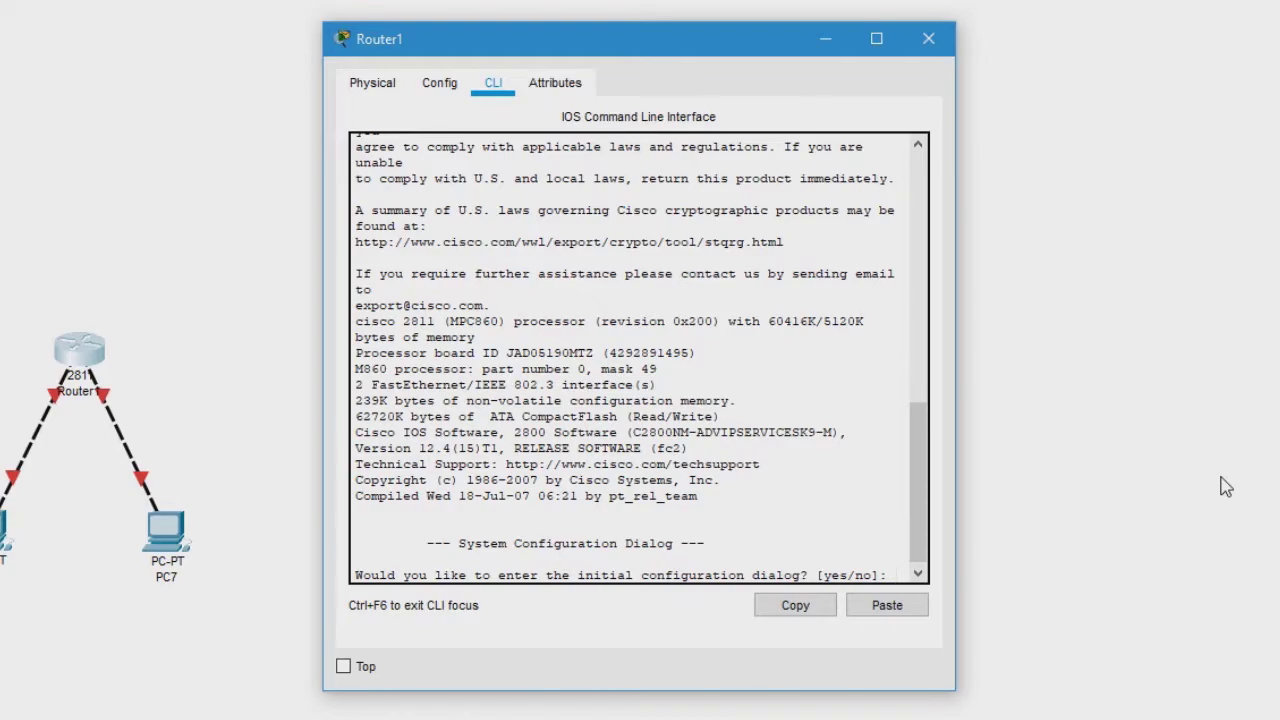
# - Decline the initial configuration dialog with 'no' and enter privileged mode with enable
pyautogui.write('no')
pyautogui.press('Return')
pyautogui.press('Return')
pyautogui.press('Return')
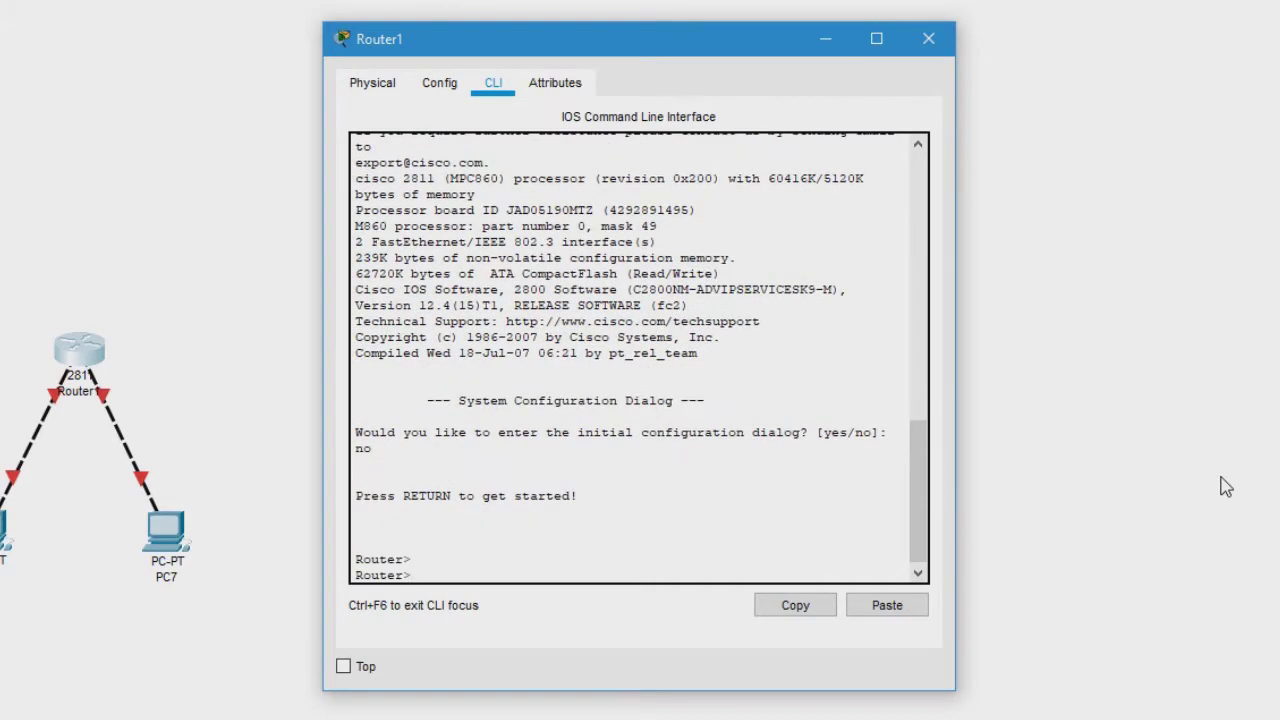
pyautogui.write('enable')
pyautogui.press('Return')
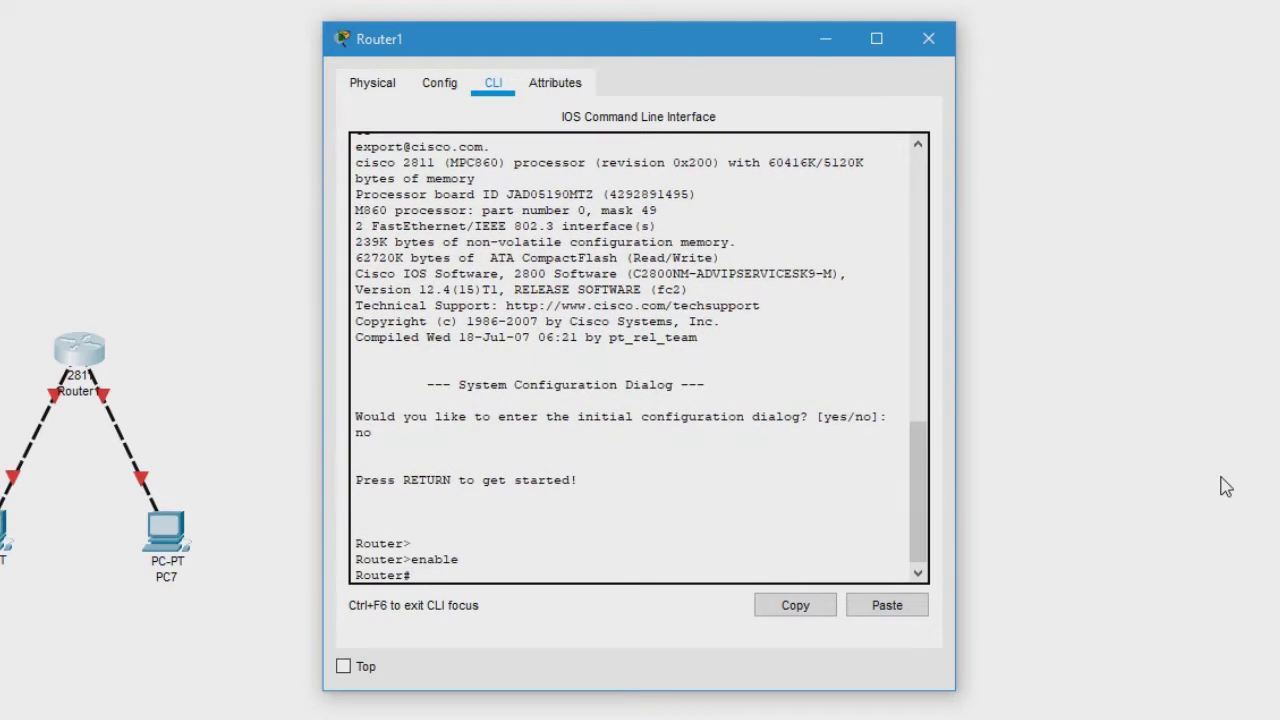
pyautogui.write('configure terminal')
# - Enter global configuration mode and set the hostname to R1
pyautogui.press('Return')
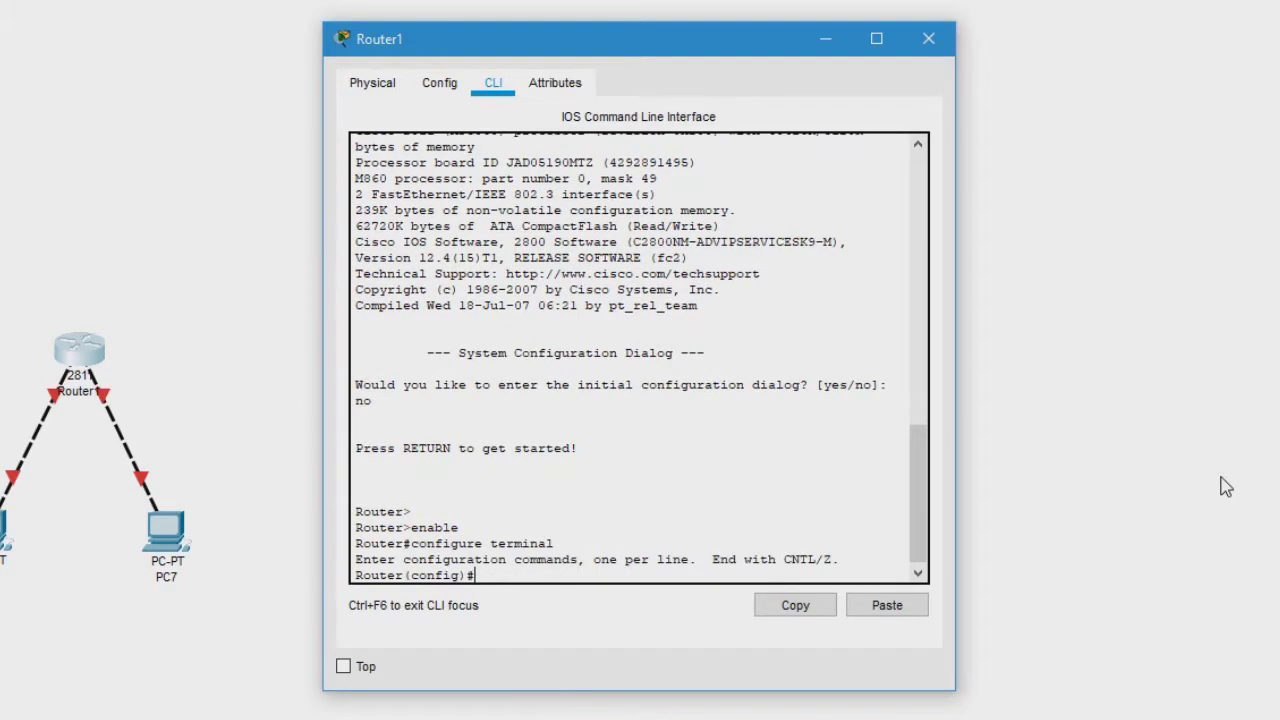
pyautogui.press('Return')
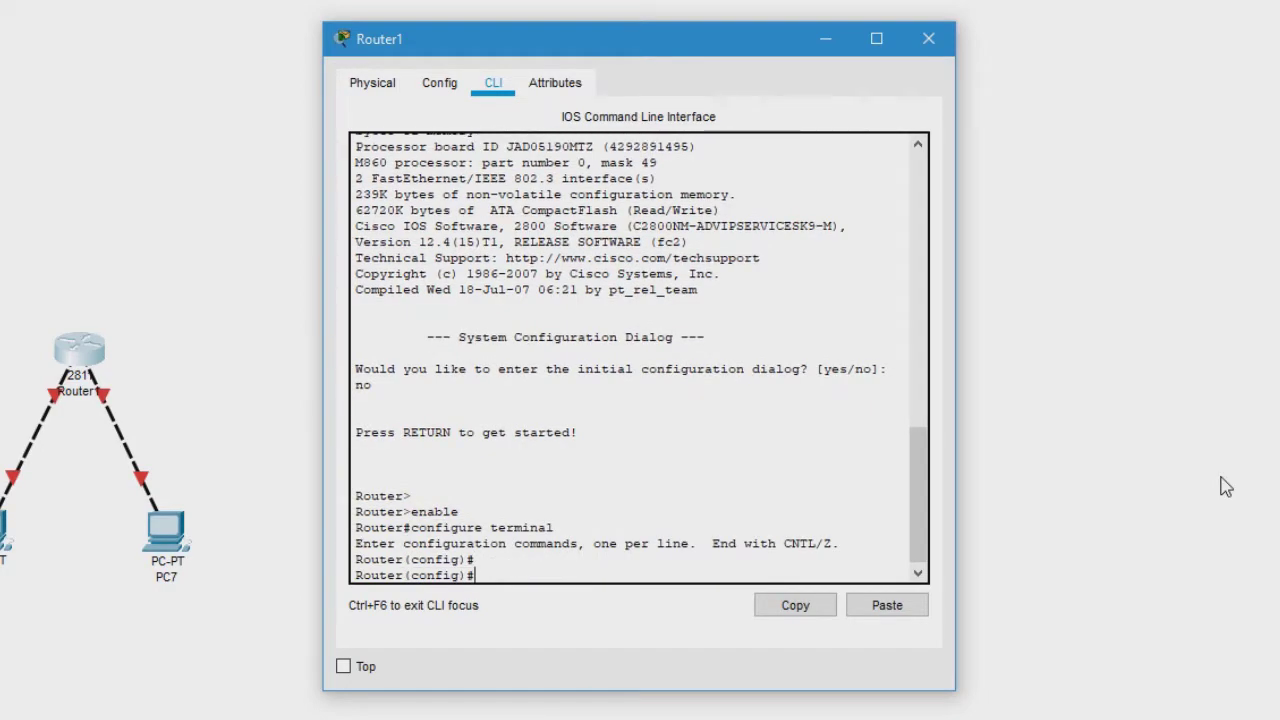
pyautogui.write('hostname R1')
pyautogui.press('Return')
pyautogui.press('Return')
pyautogui.press('Return')
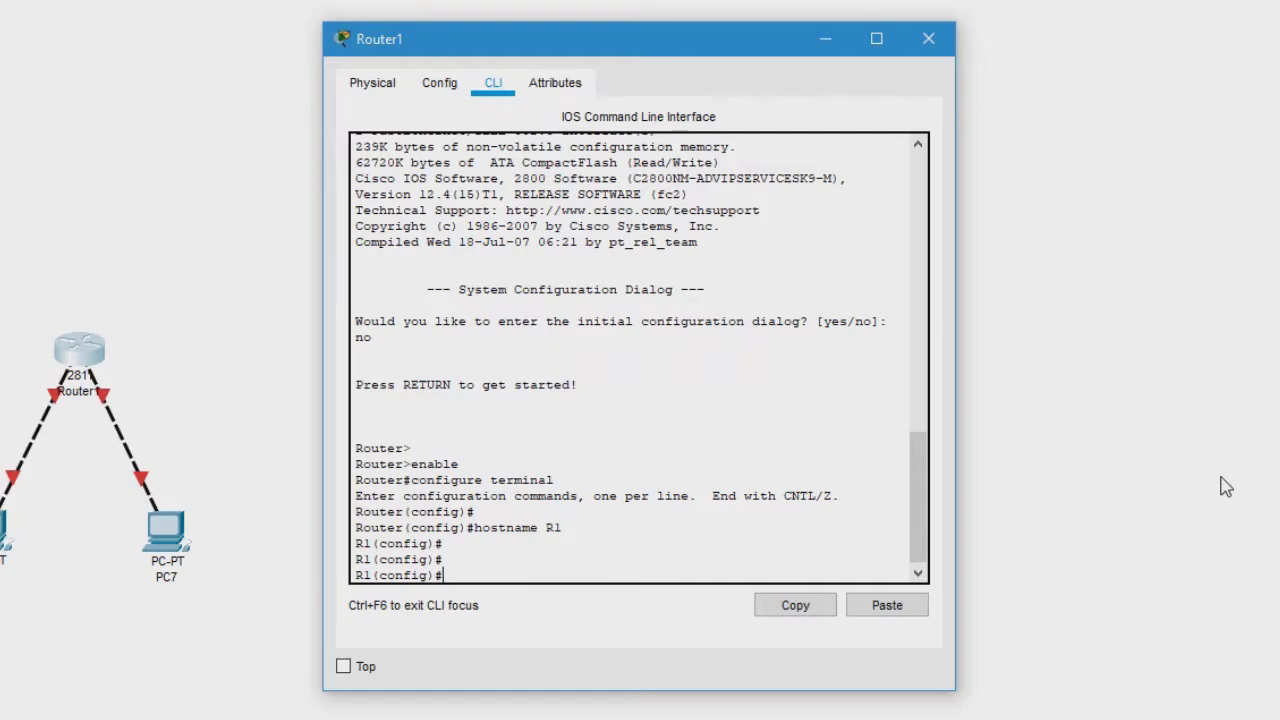
pyautogui.write('enable secre')
# - Fix the partly typed command and set an enable secret password on R1
pyautogui.press('BackSpace')
pyautogui.press('BackSpace')
pyautogui.doubleClick(498, 582)
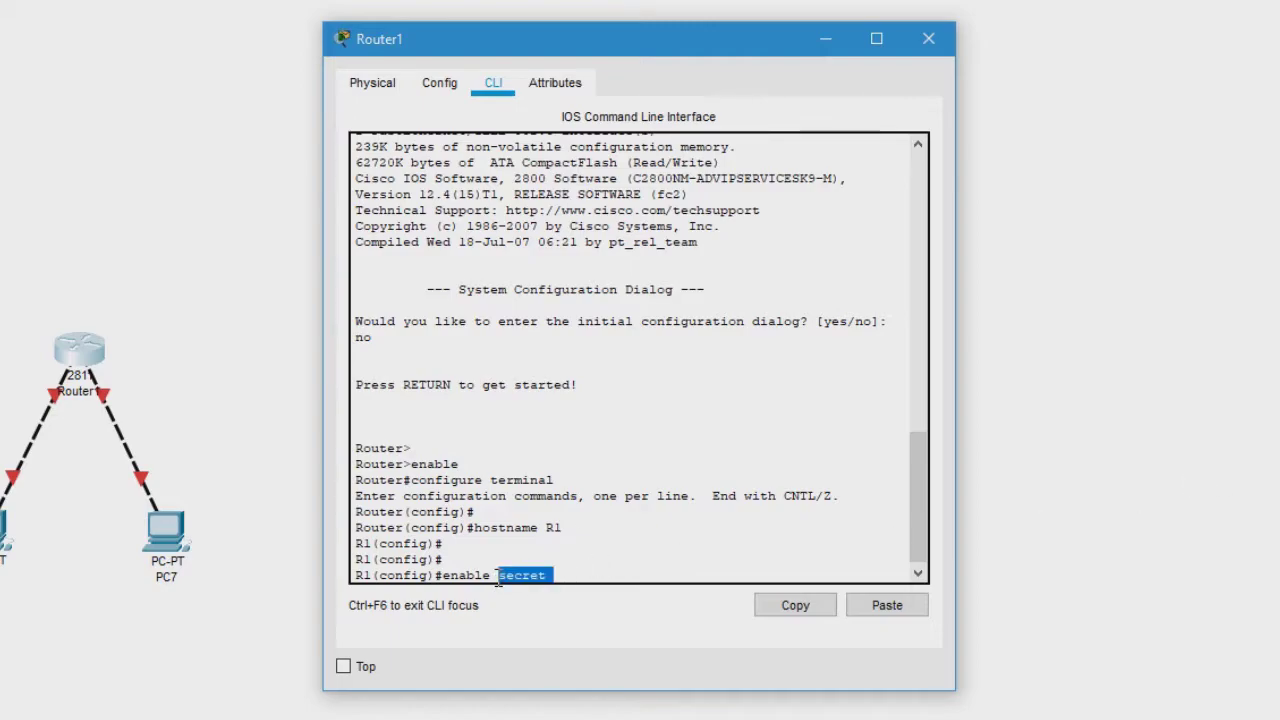
pyautogui.click(540, 570)
pyautogui.moveTo(443, 576); pyautogui.dragTo(491, 576)
pyautogui.click(449, 574)
pyautogui.click(565, 576)
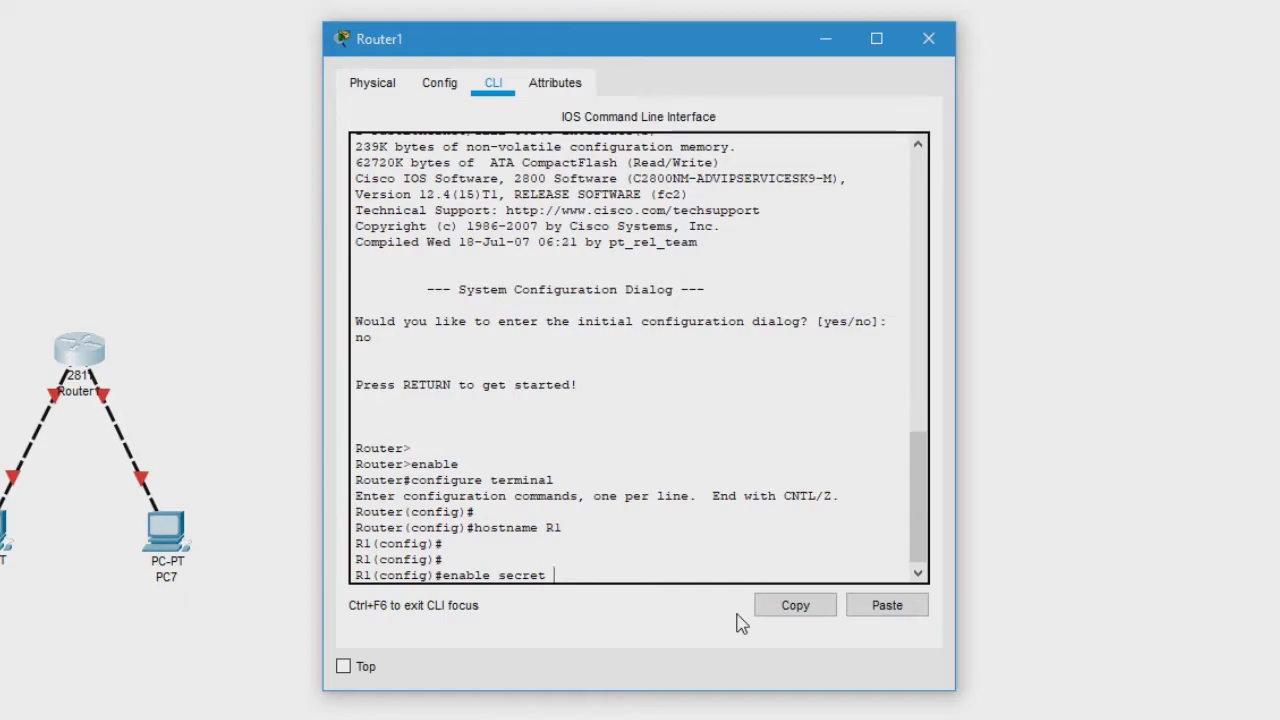
pyautogui.write('cisco')
pyautogui.press('Return')
# - Exit to user mode, re-enter enable with the password, and return to configure terminal
pyautogui.press('Return')
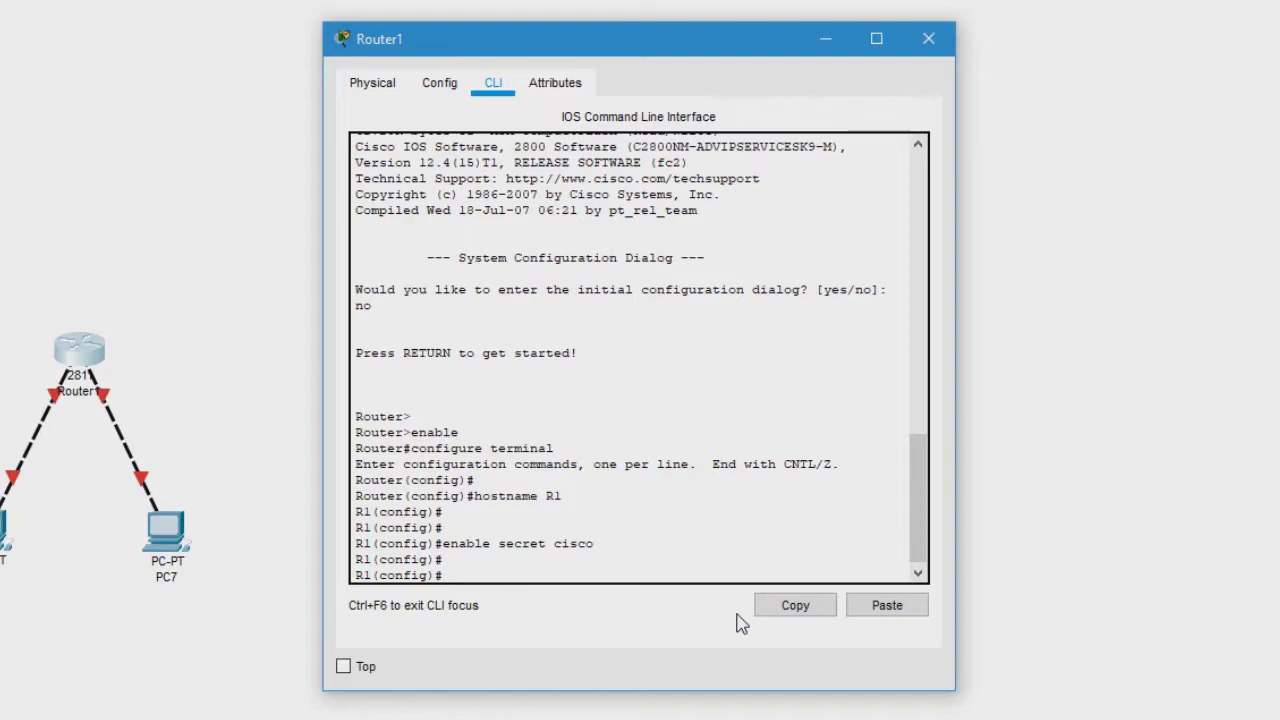
pyautogui.write('exit')
pyautogui.press('Return')
pyautogui.press('Return')
pyautogui.press('Return')
pyautogui.write('exit')
pyautogui.press('Return')
pyautogui.press('Return')
pyautogui.write('enable')
pyautogui.press('Return')
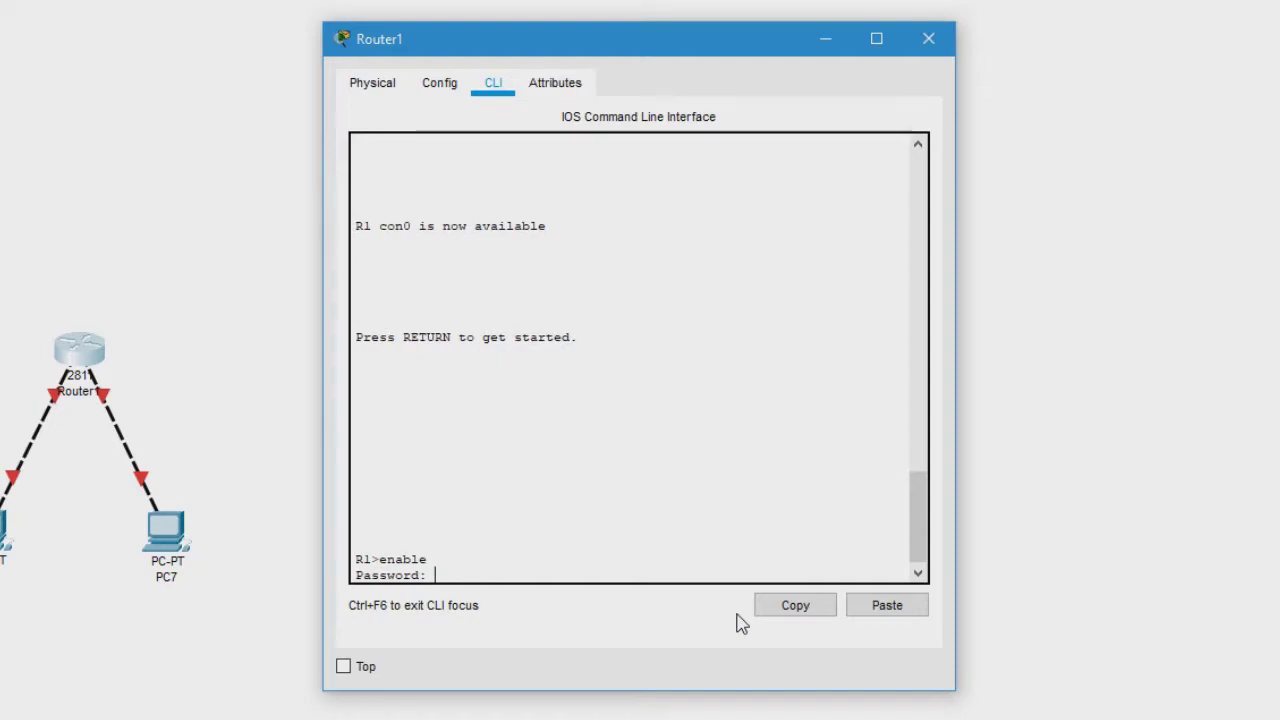
pyautogui.press('Return')
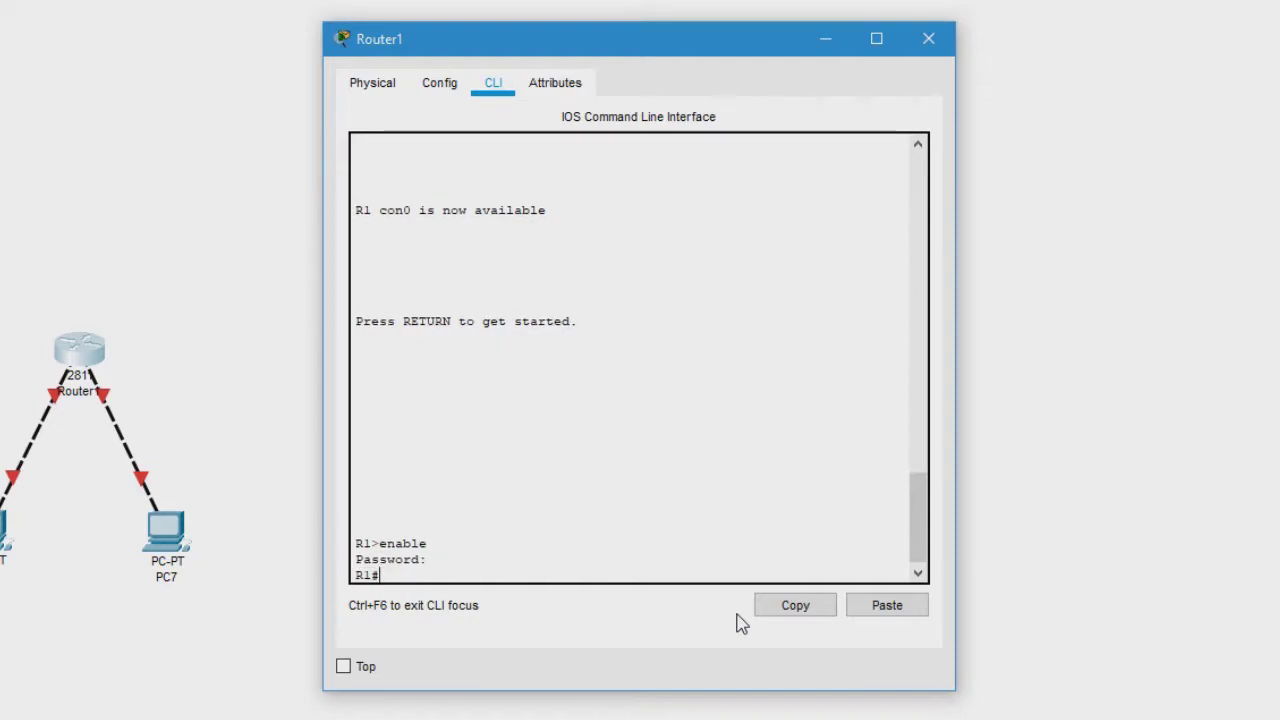
pyautogui.write('configure term')
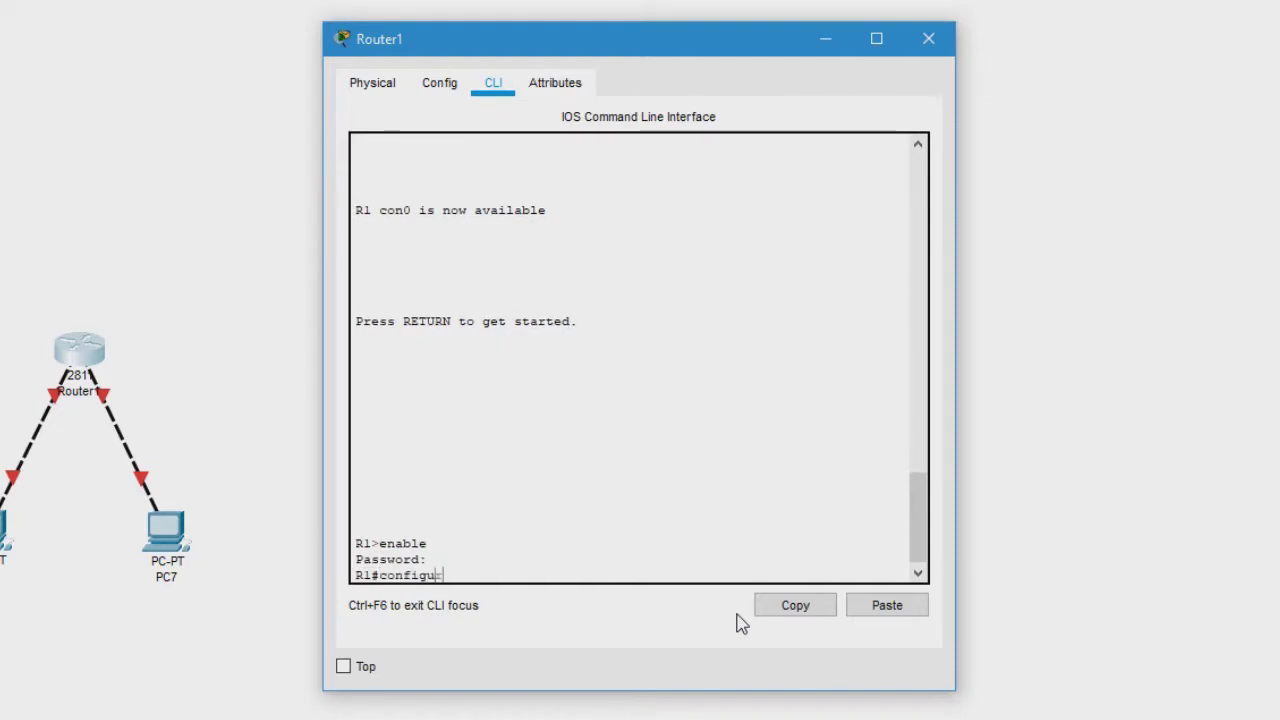
pyautogui.write('inal')
pyautogui.press('Return')
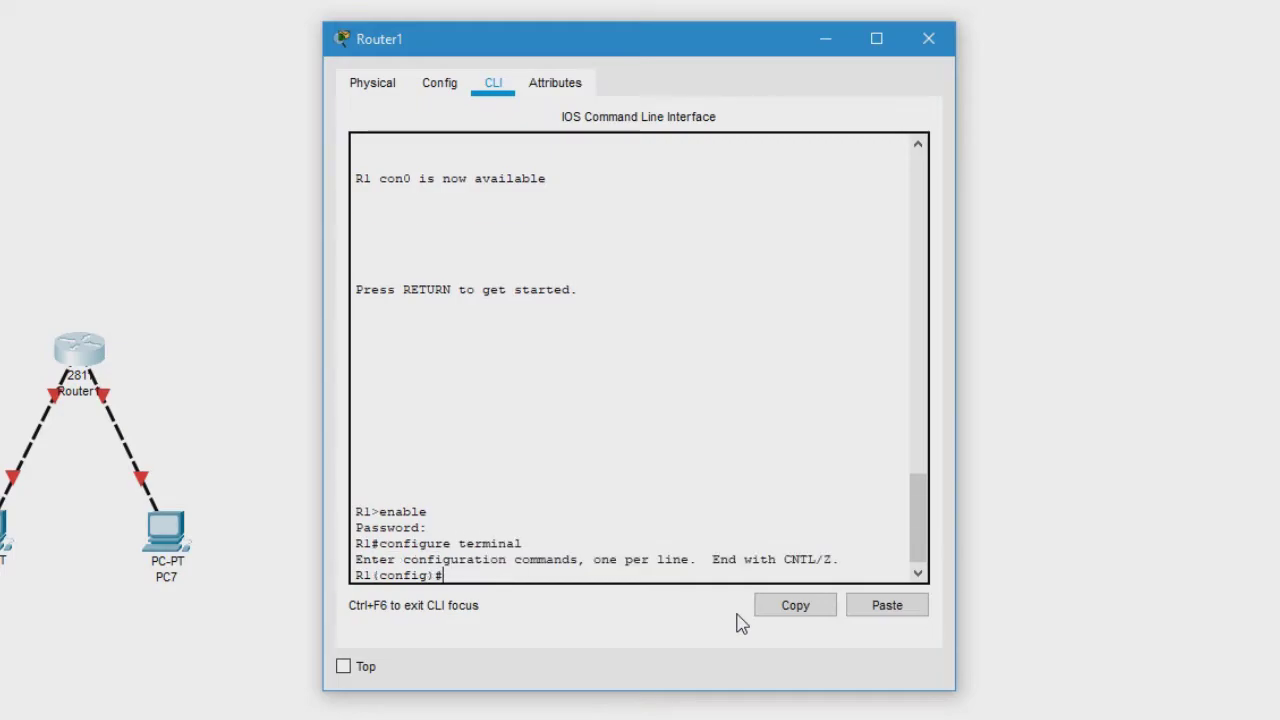
pyautogui.press('Return')
pyautogui.press('Return')
pyautogui.press('Return')
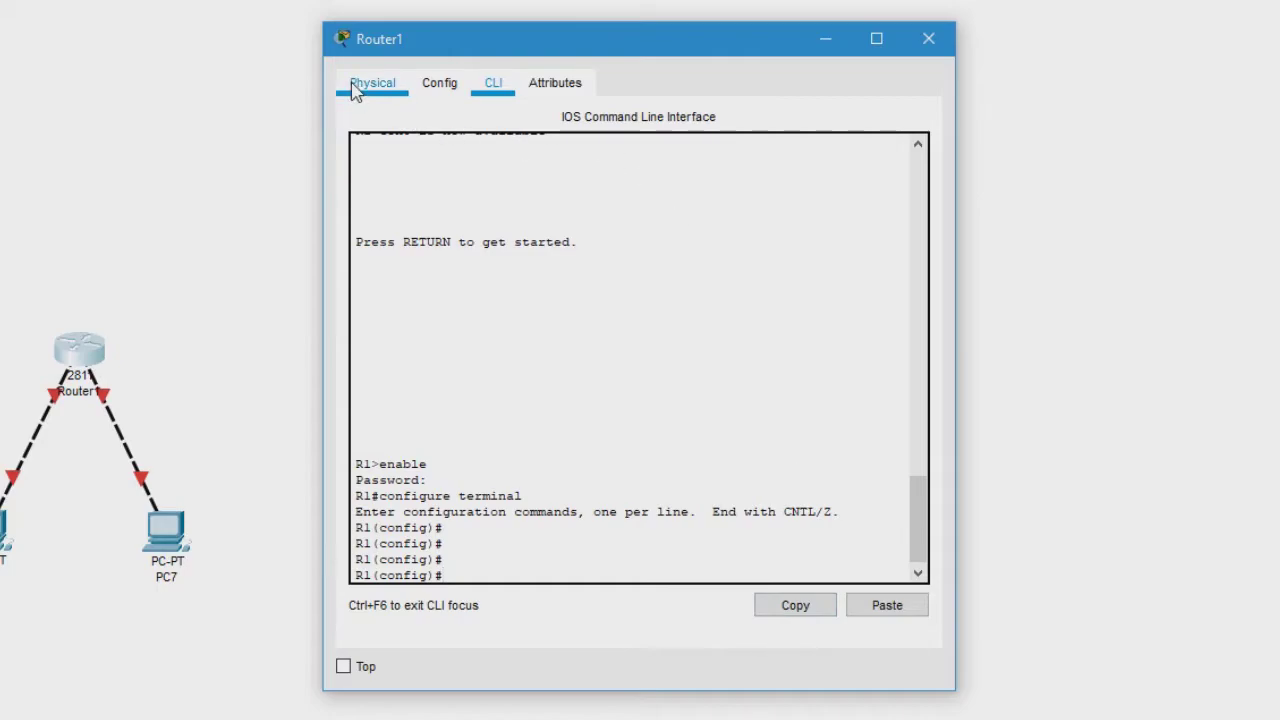
# - Return to R1's CLI and start typing the interface FastEthernet command
pyautogui.click(420, 88)
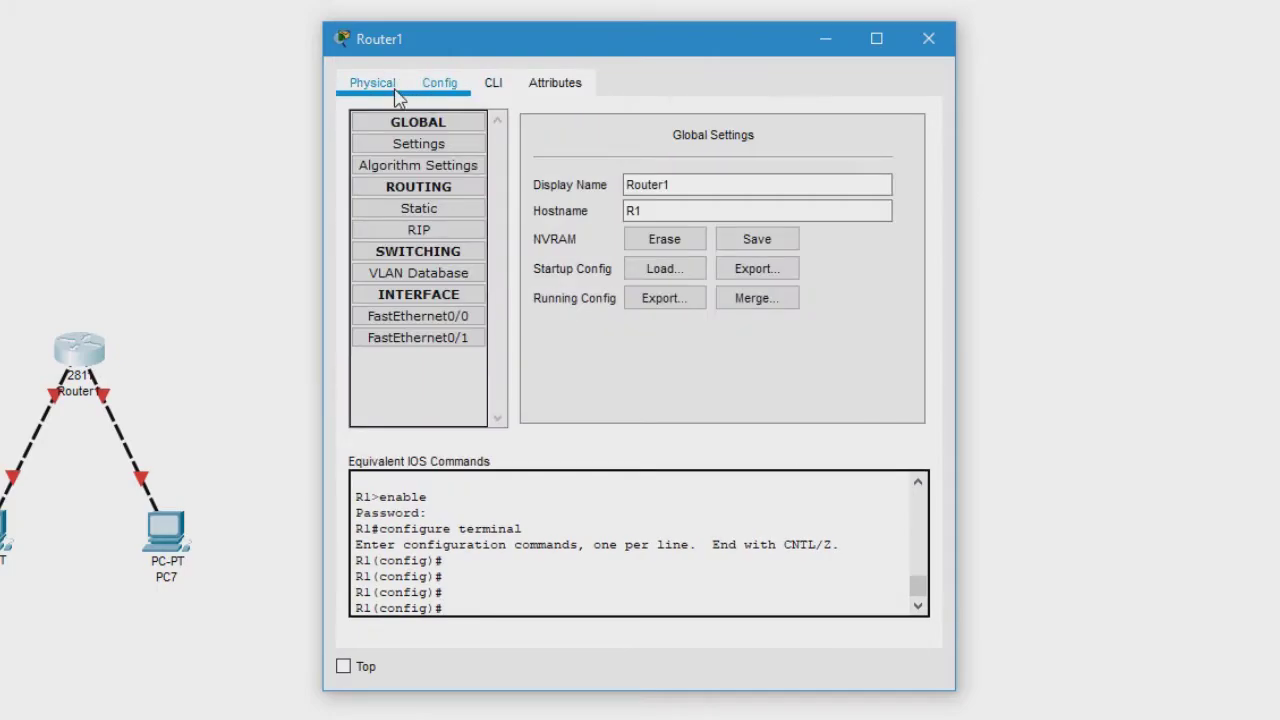
pyautogui.click(492, 88)
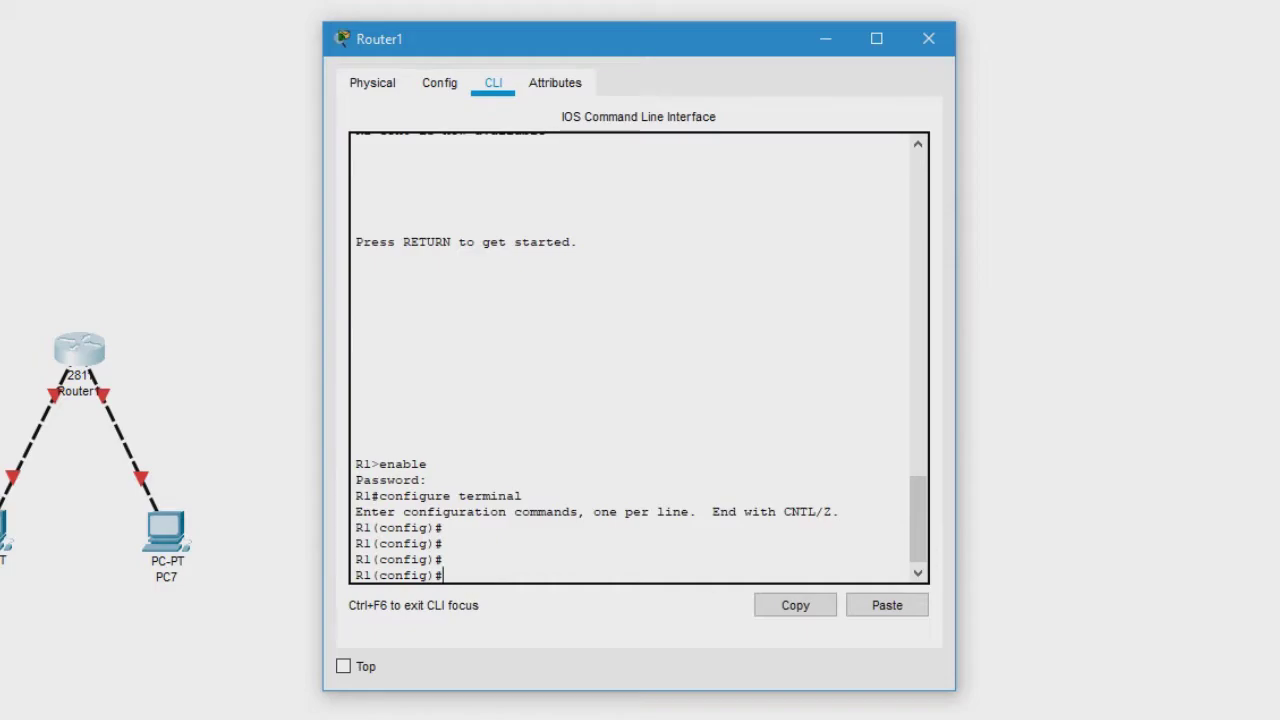
pyautogui.write('interface FastEthernet')
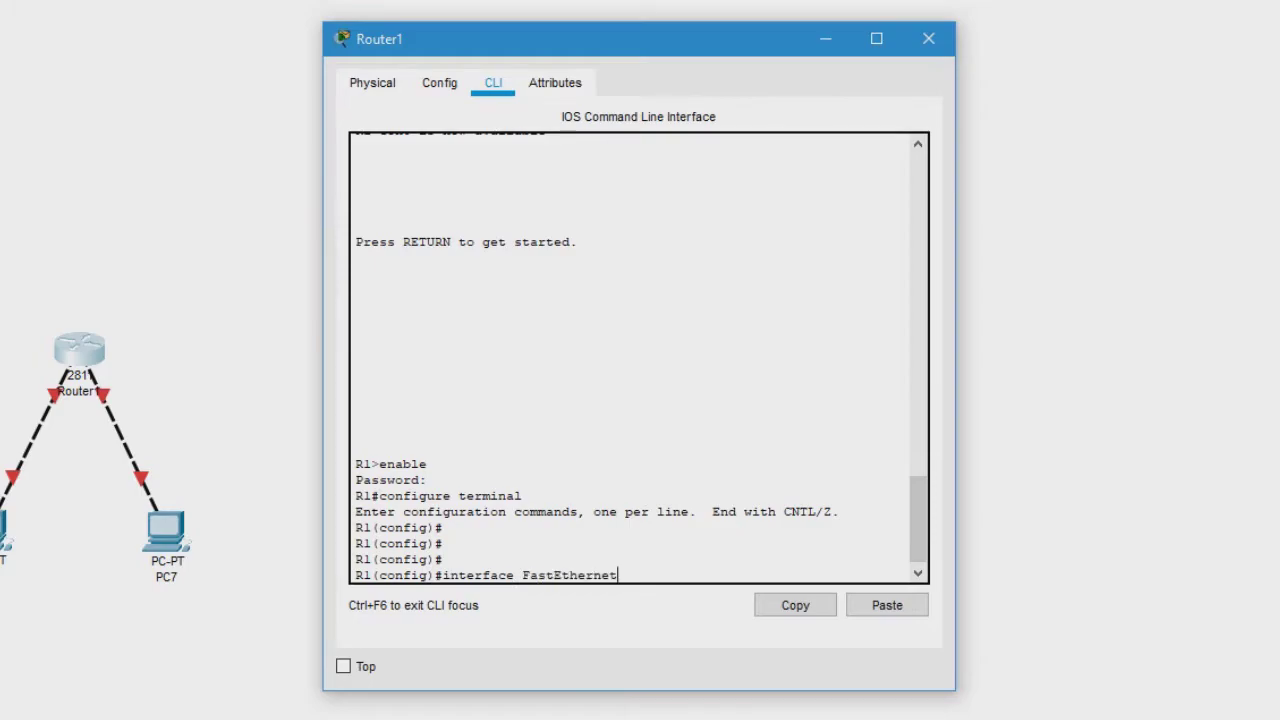
# - Enlarge Router1's window and zoom into the Physical view's ports, then glance at Config
pyautogui.click(372, 84)
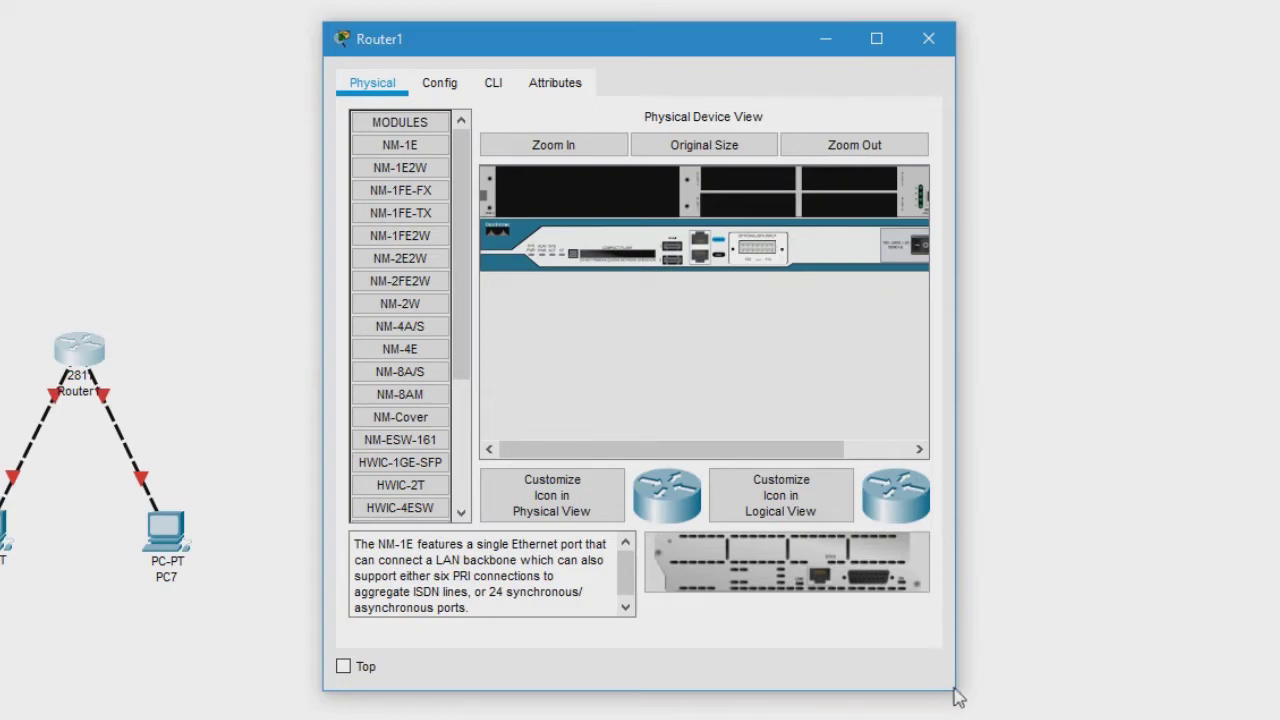
pyautogui.moveTo(955, 690); pyautogui.dragTo(1056, 719)
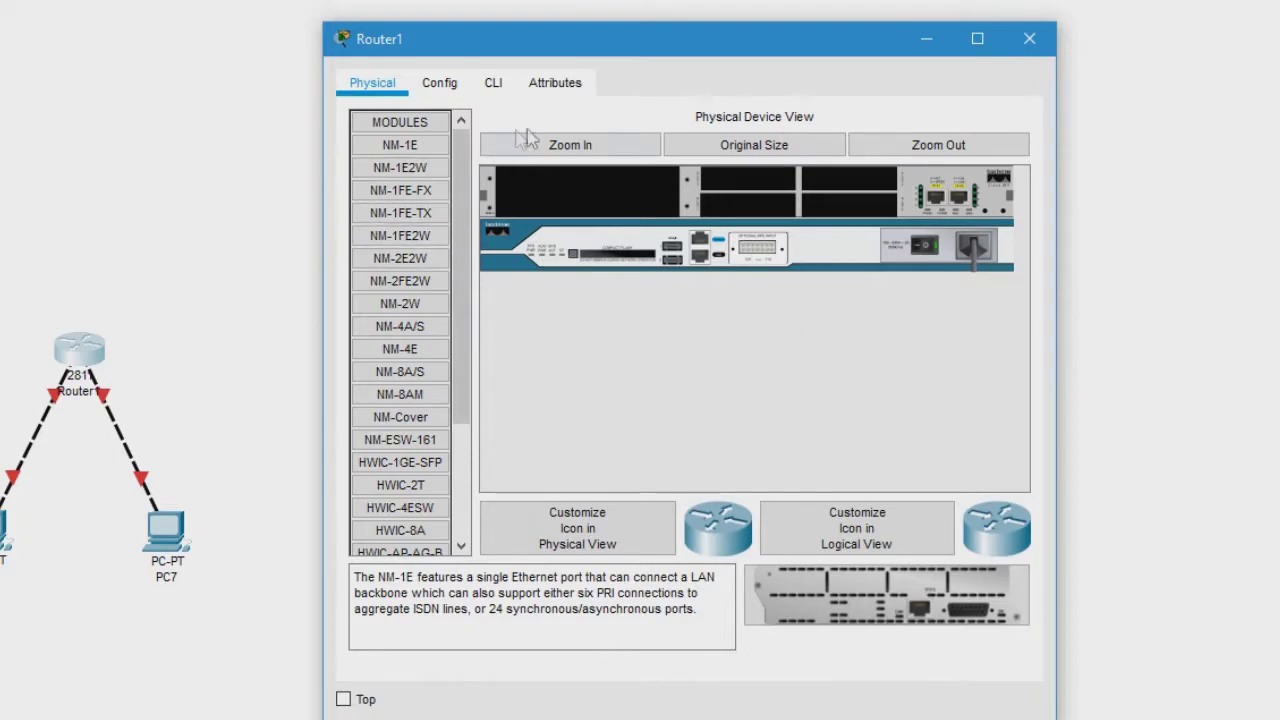
pyautogui.scroll(-3, 461, 330)
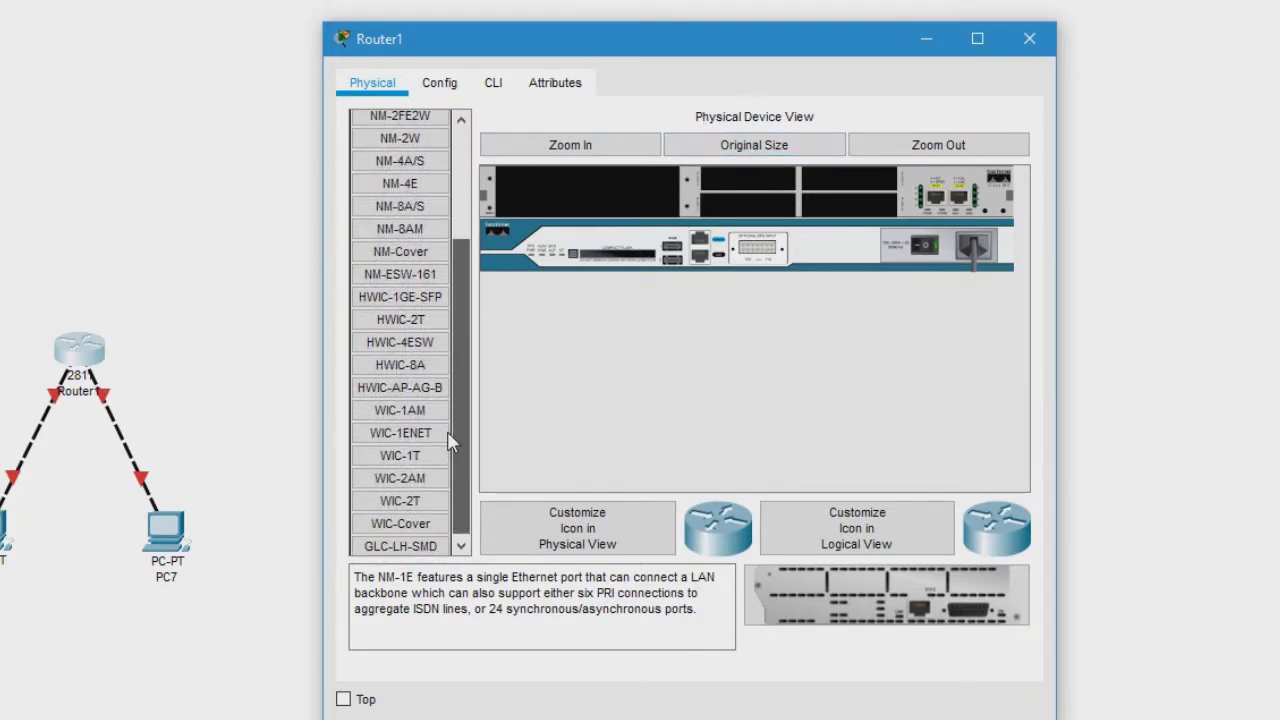
pyautogui.moveTo(466, 371); pyautogui.dragTo(466, 277)
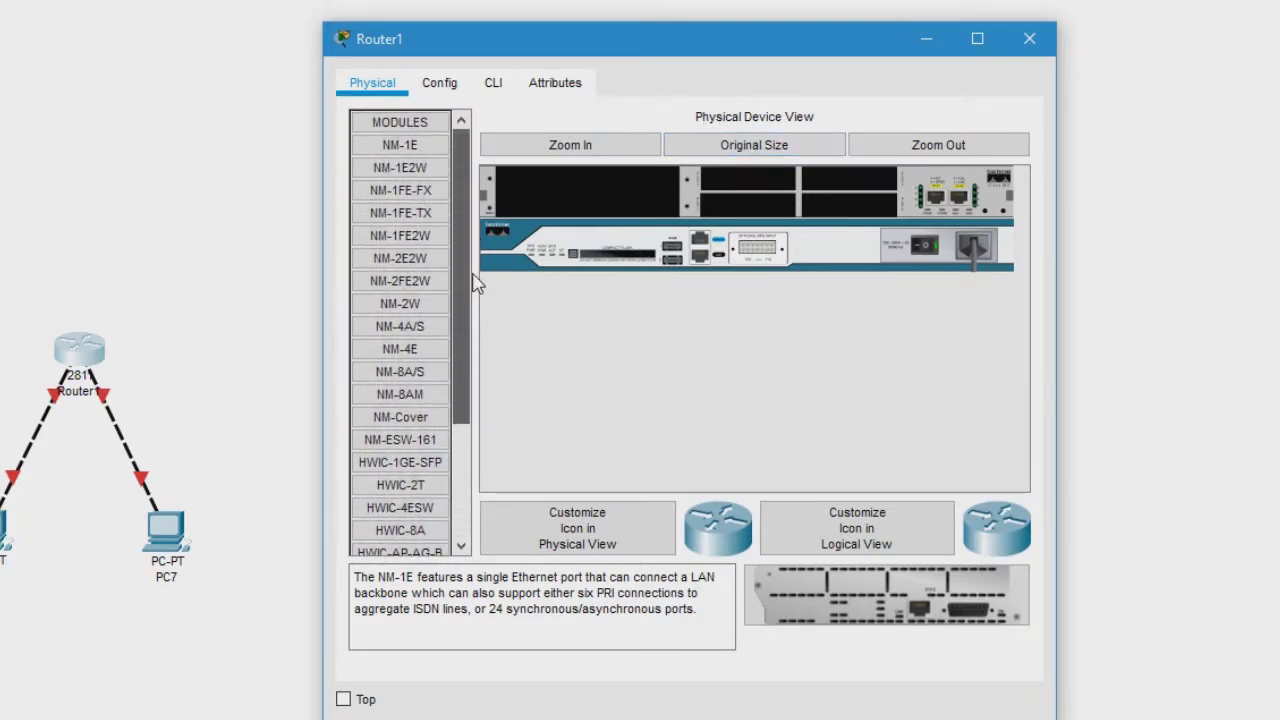
pyautogui.click(595, 150)
pyautogui.moveTo(612, 482); pyautogui.dragTo(1025, 456)
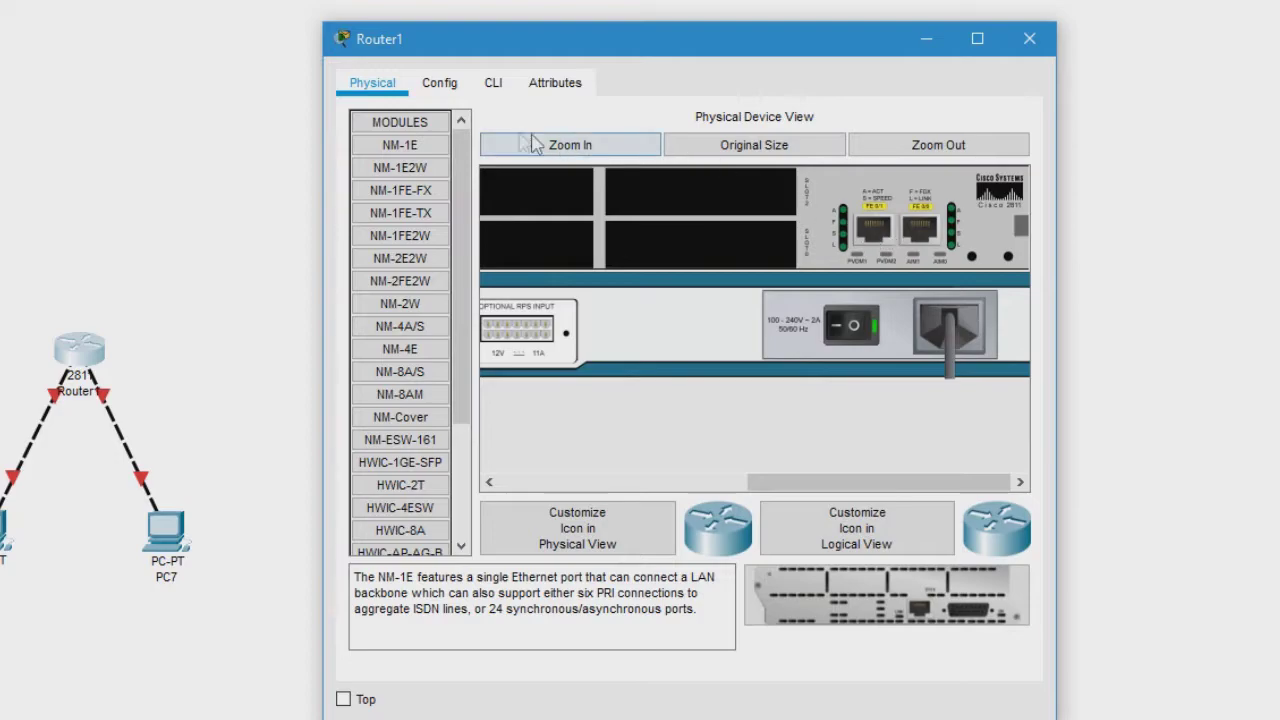
pyautogui.click(440, 84)
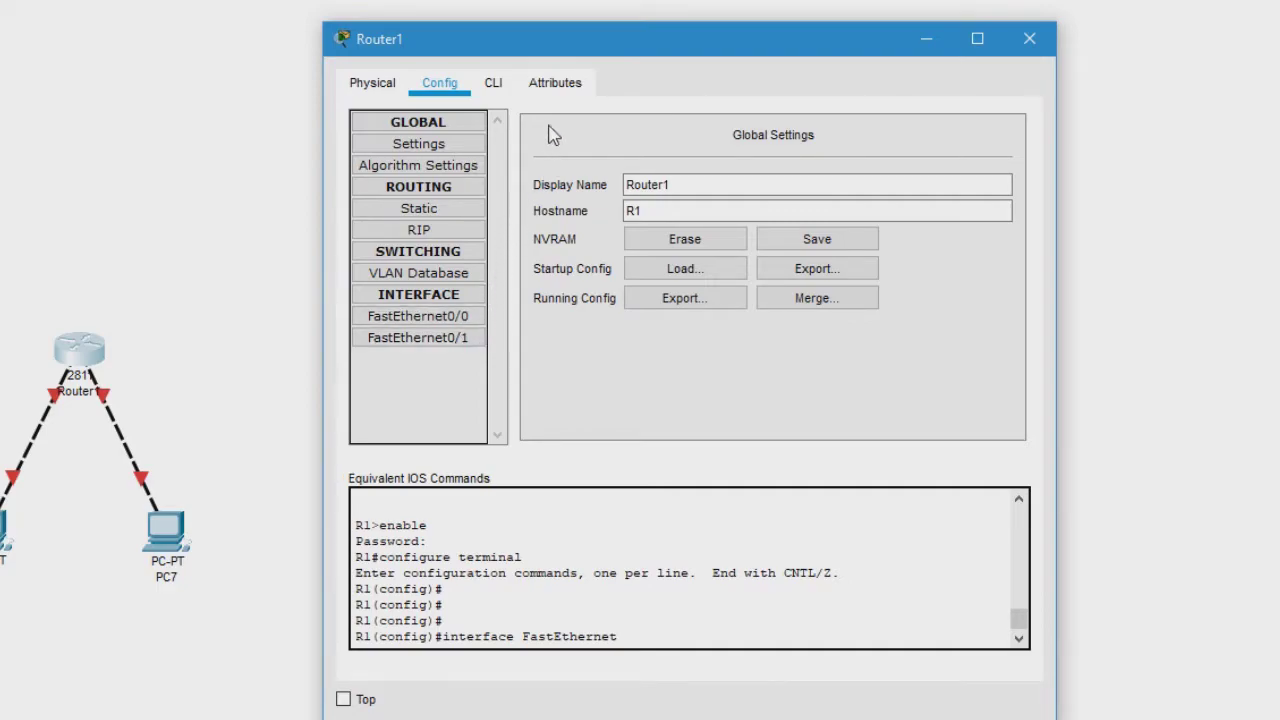
pyautogui.click(506, 92)
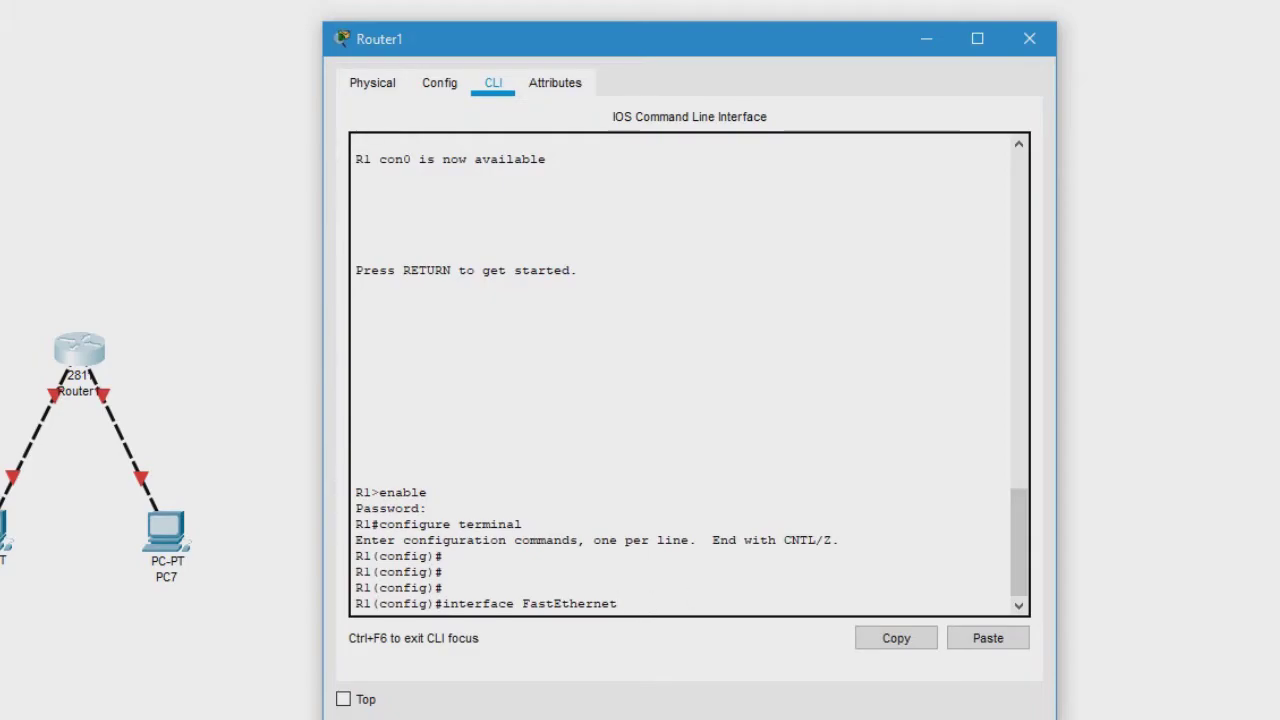
# - Select FastEthernet 0/0 and assign it 192.168.1.1 with mask 255.255.255.0
pyautogui.write('0')
pyautogui.write('/')
pyautogui.press('BackSpace')
pyautogui.write('/0')
pyautogui.press('Return')
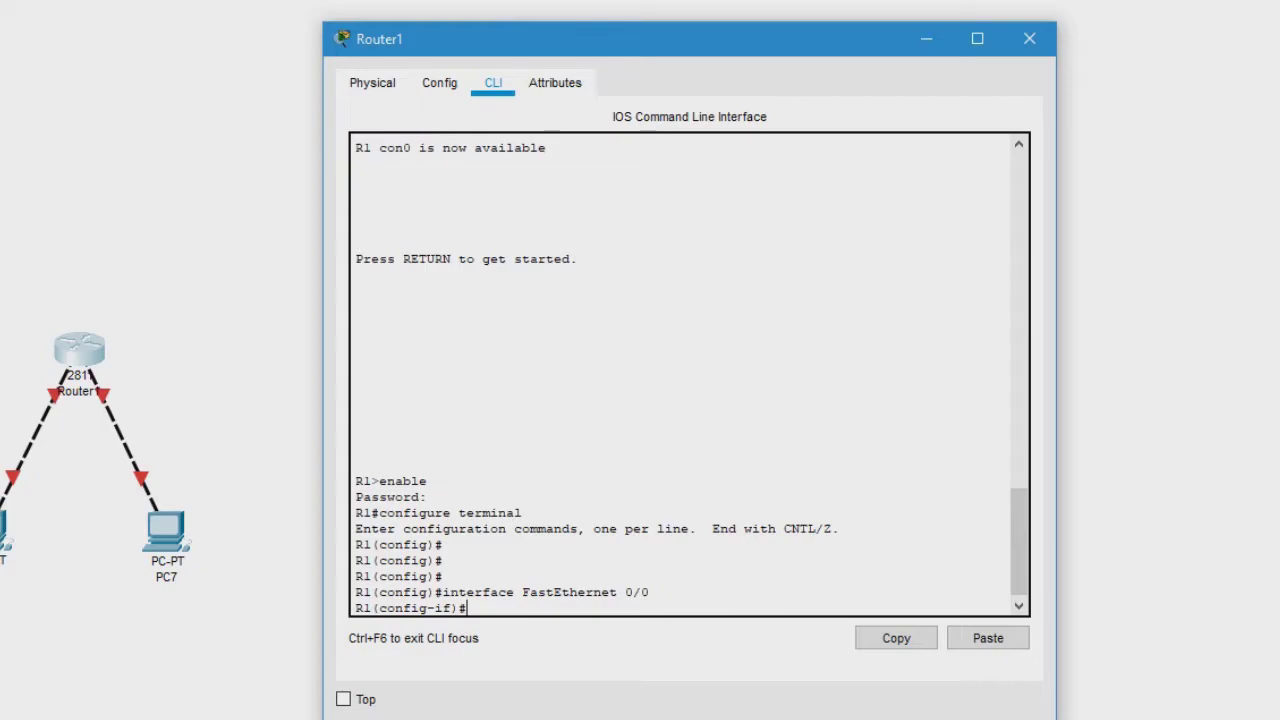
pyautogui.write('ip address ')
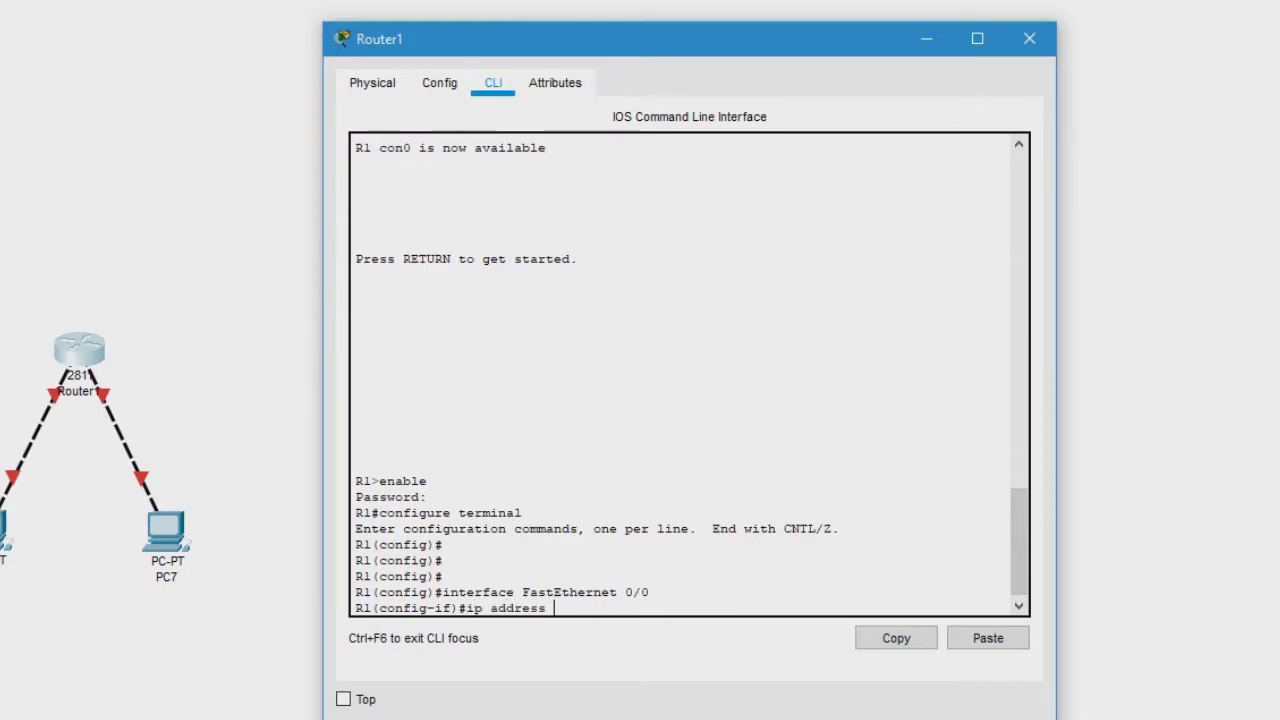
pyautogui.write('192.168.1.')
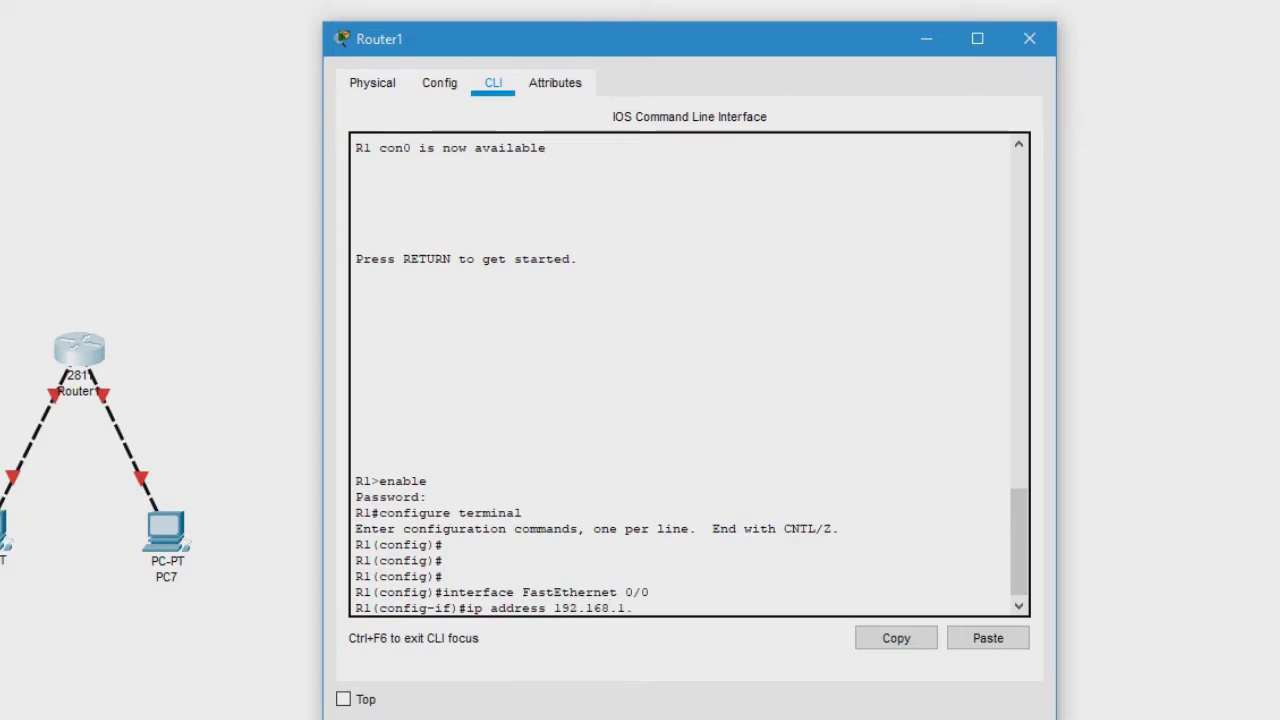
pyautogui.write('1 255.255.255.0')
pyautogui.press('Return')
# - Bring FastEthernet 0/0 up with no shutdown and exit interface mode
pyautogui.write('no')
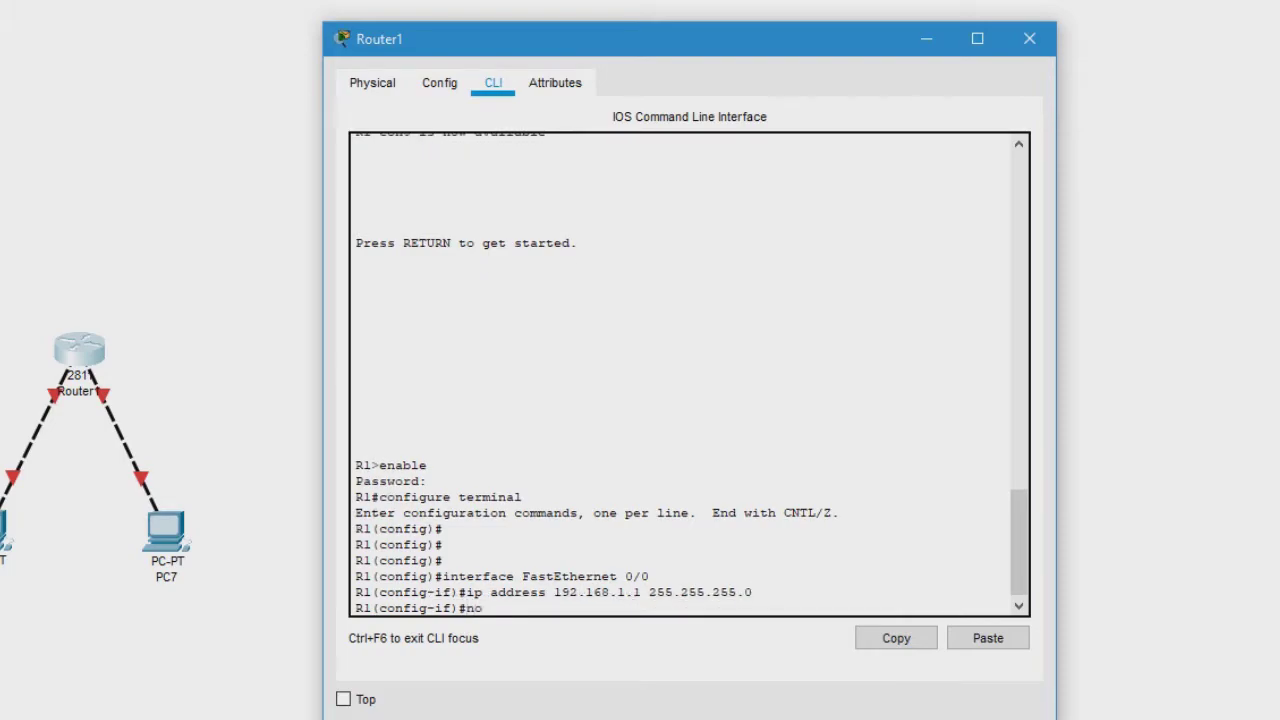
pyautogui.write(' shutdown')
pyautogui.press('Return')
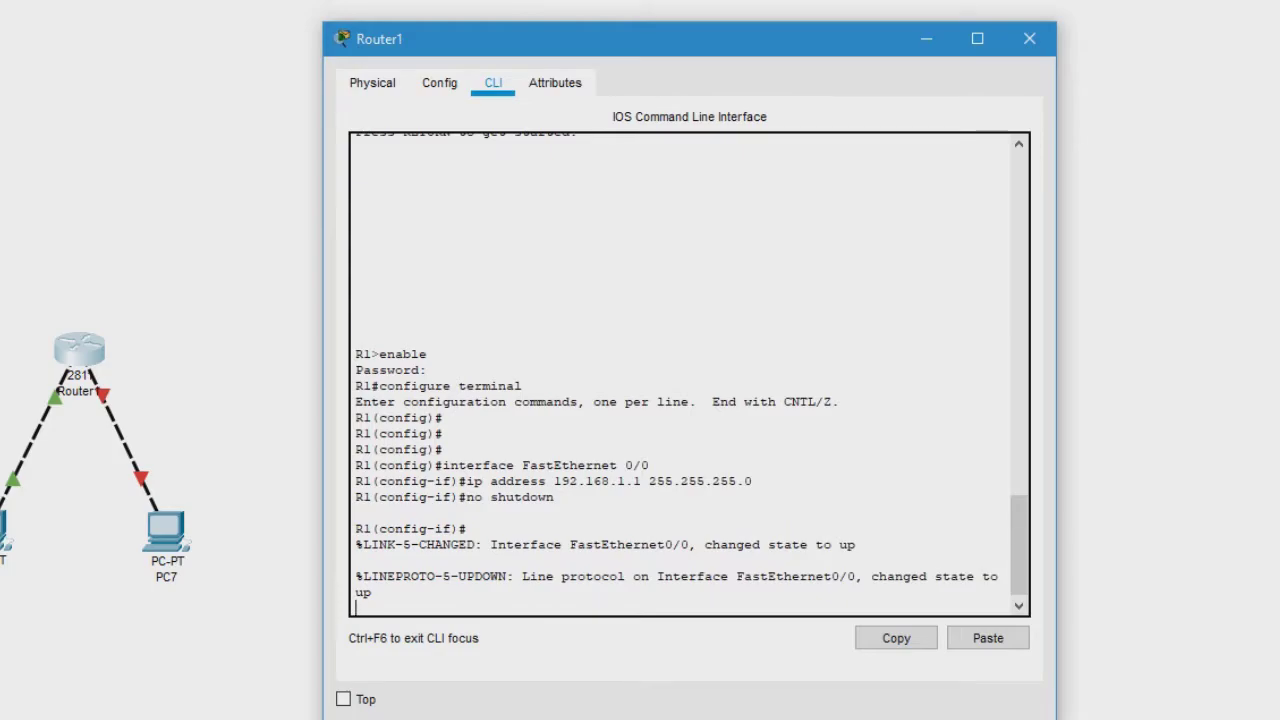
pyautogui.write('exit')
pyautogui.press('Return')
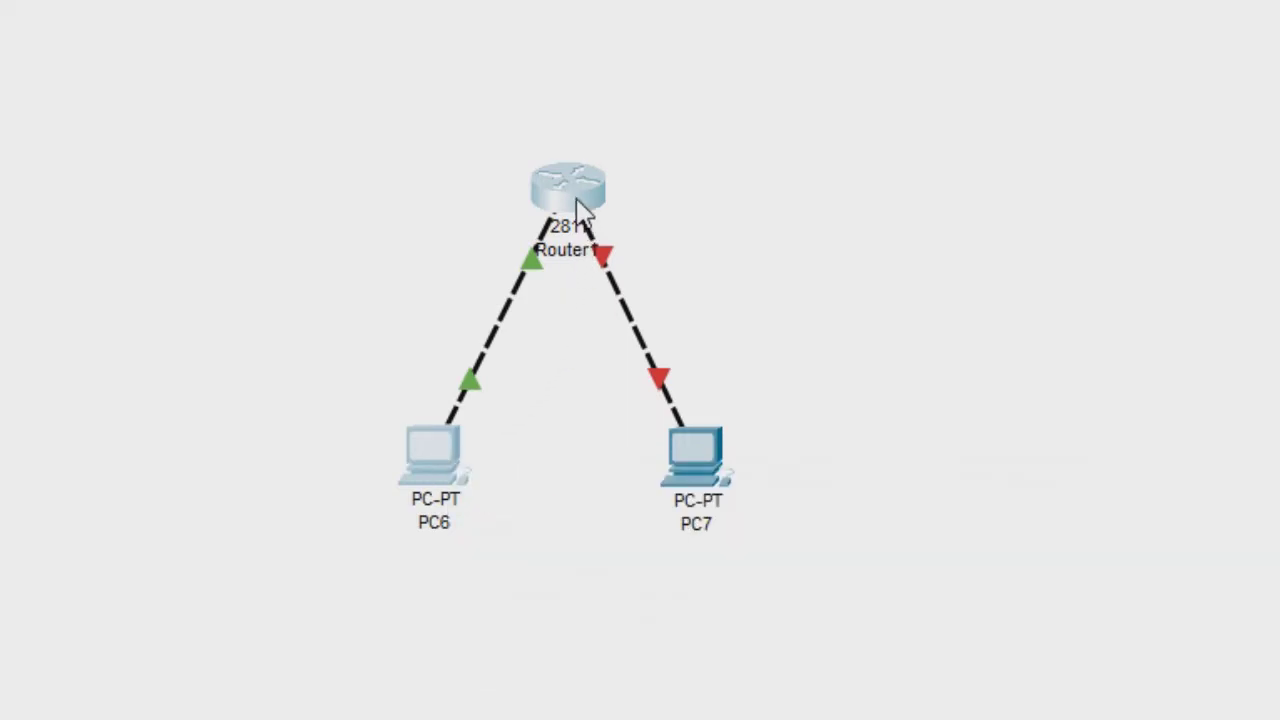
# - Select FastEthernet 0/1 and assign it 192.168.2.1 with mask 255.255.255.0
pyautogui.moveTo(588, 210)
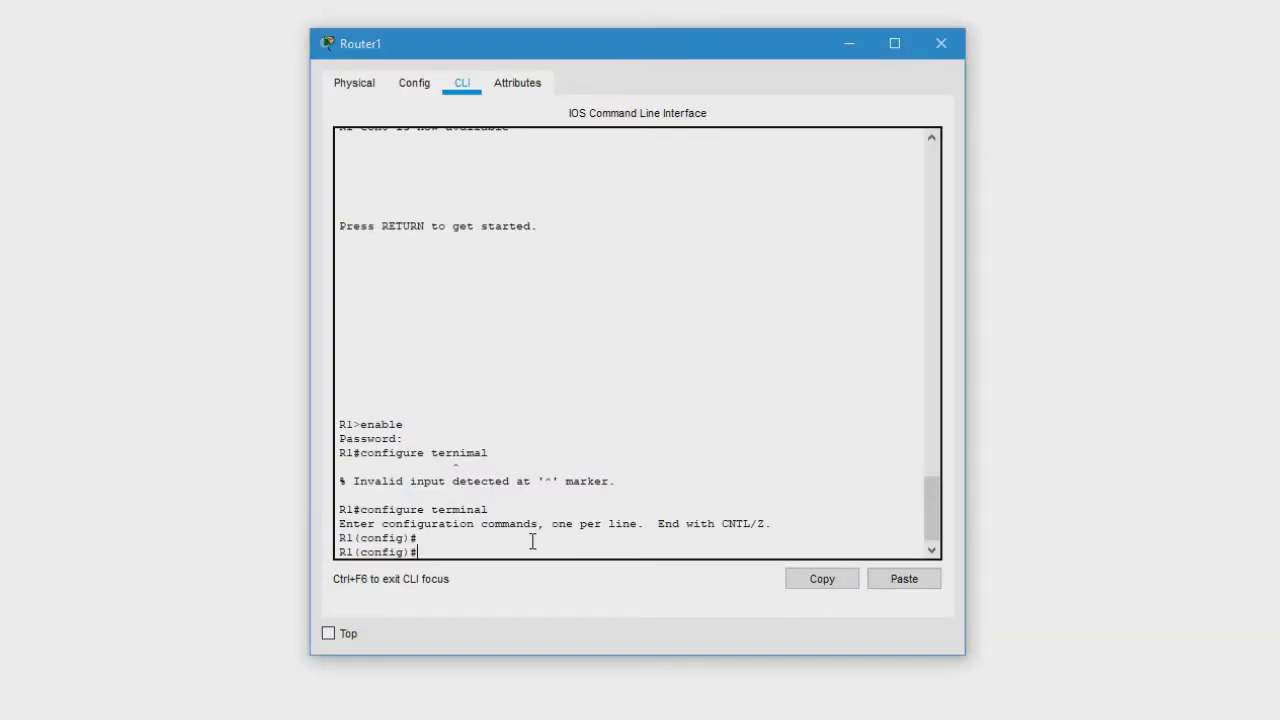
pyautogui.write('interfac')
pyautogui.write('e i')
pyautogui.write('FastEthernet')
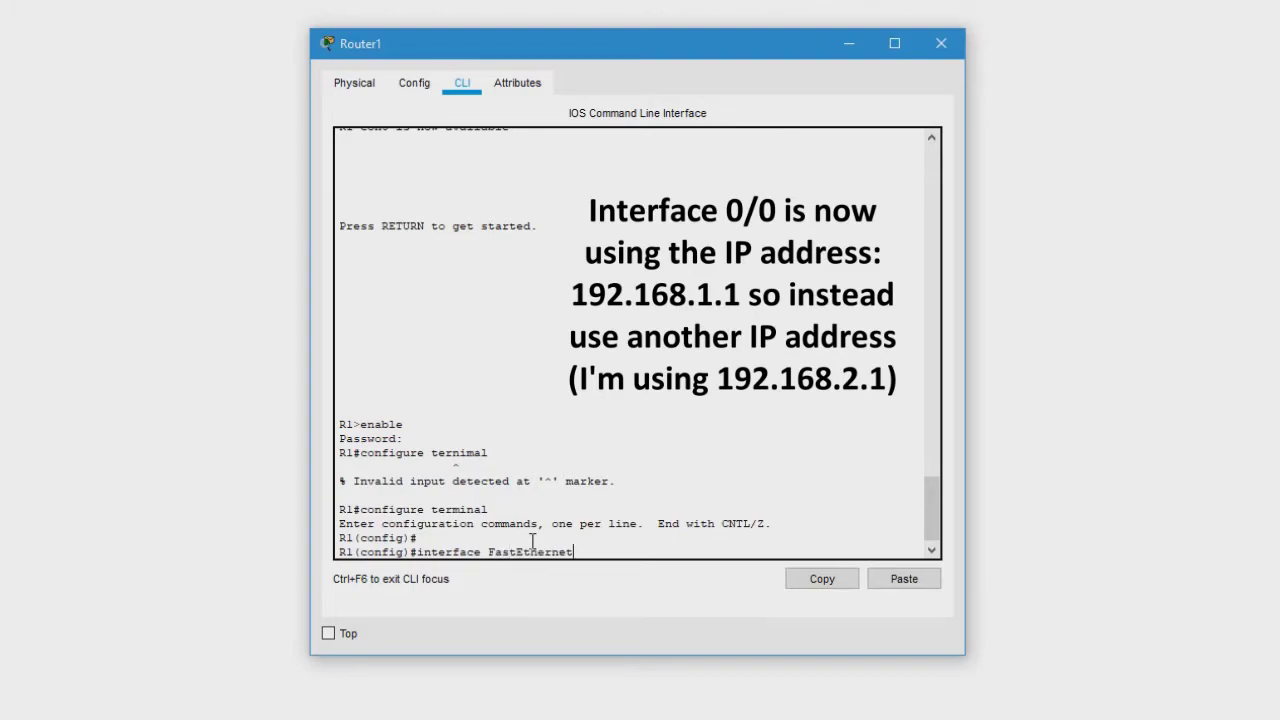
pyautogui.write(' 0/1')
pyautogui.press('Return')
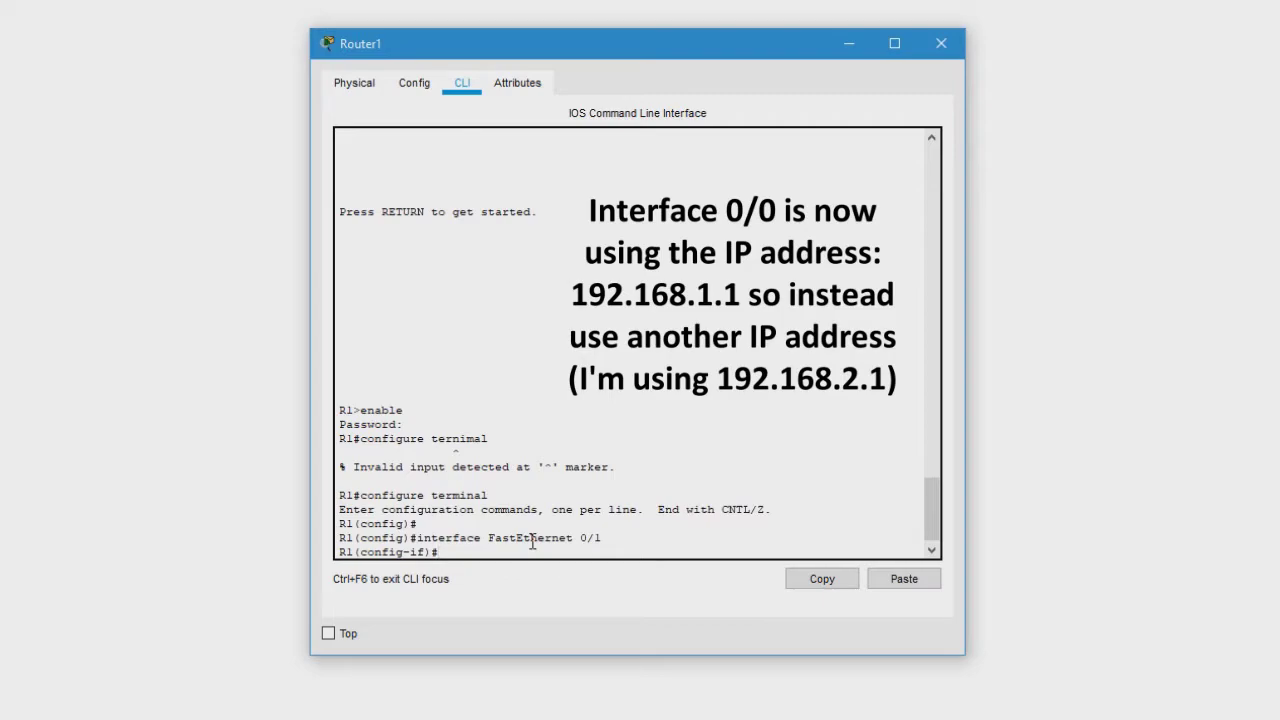
pyautogui.write('ip address ')
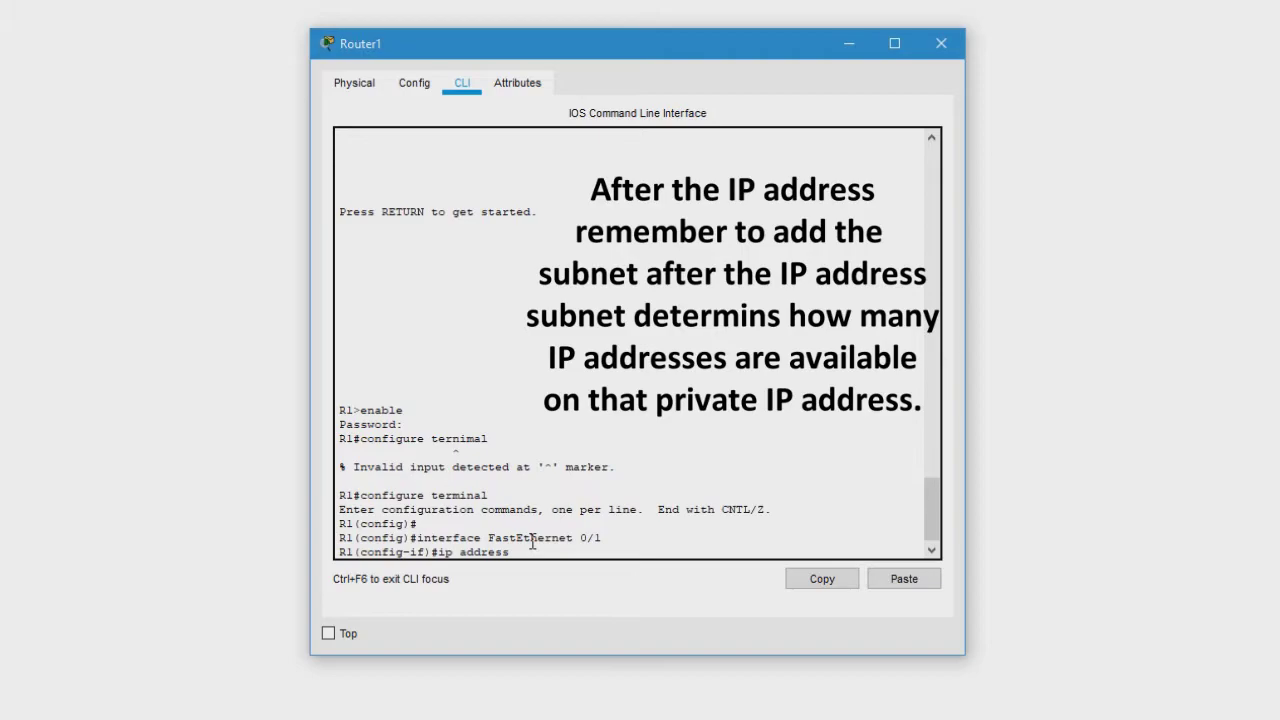
pyautogui.write('192.178.2.1 255.255.255.0')
pyautogui.press('Return')
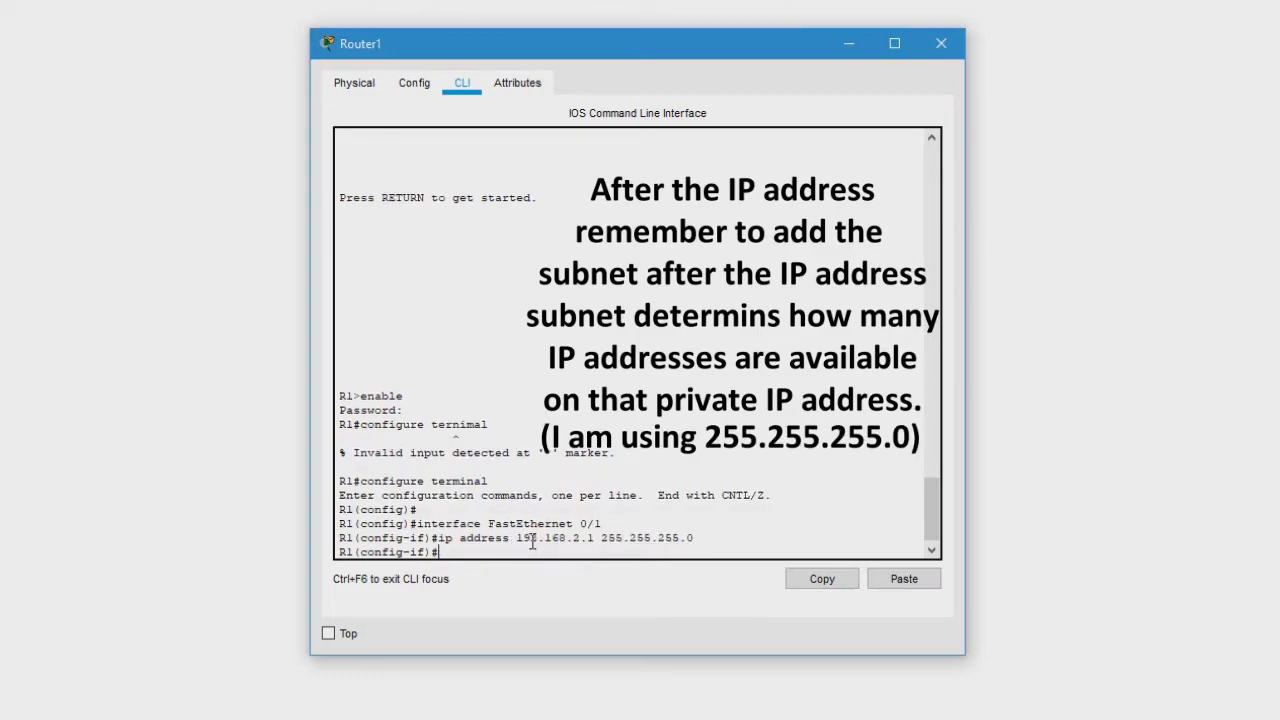
# - Bring FastEthernet 0/1 up with no shutdown and exit interface mode
pyautogui.write('no shutdown')
pyautogui.press('Return')
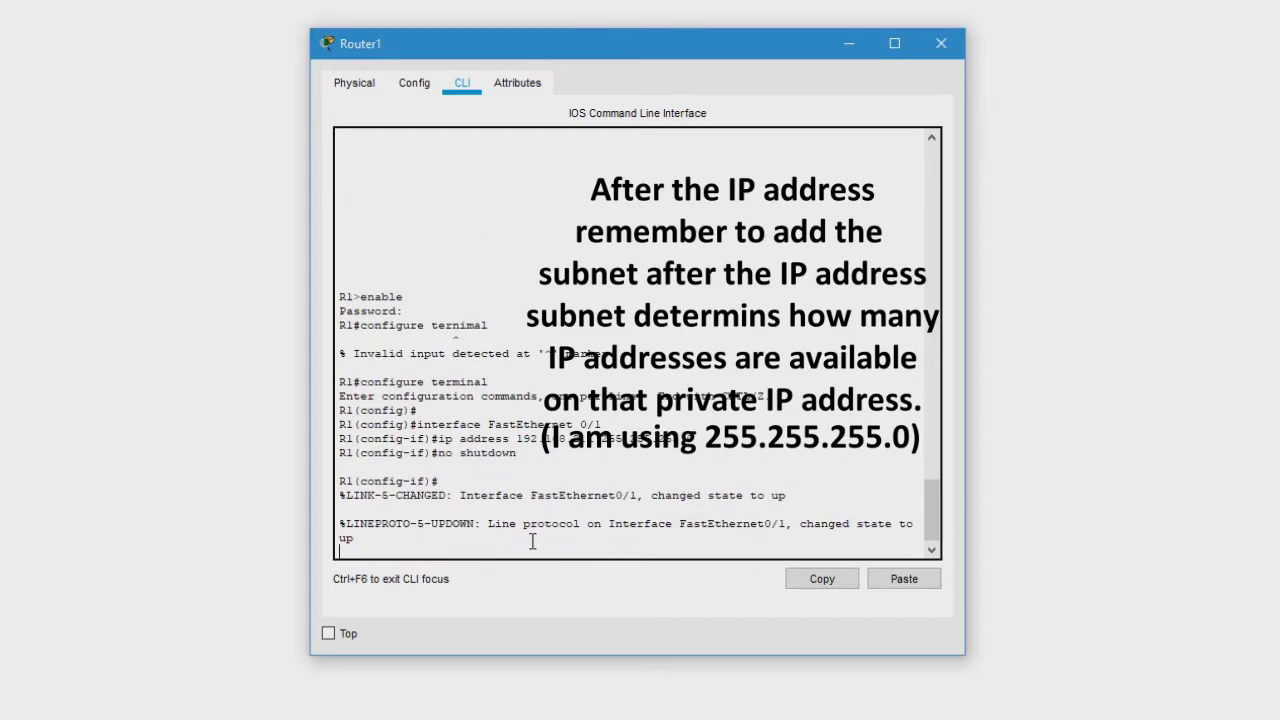
pyautogui.write('exit')
pyautogui.press('Return')
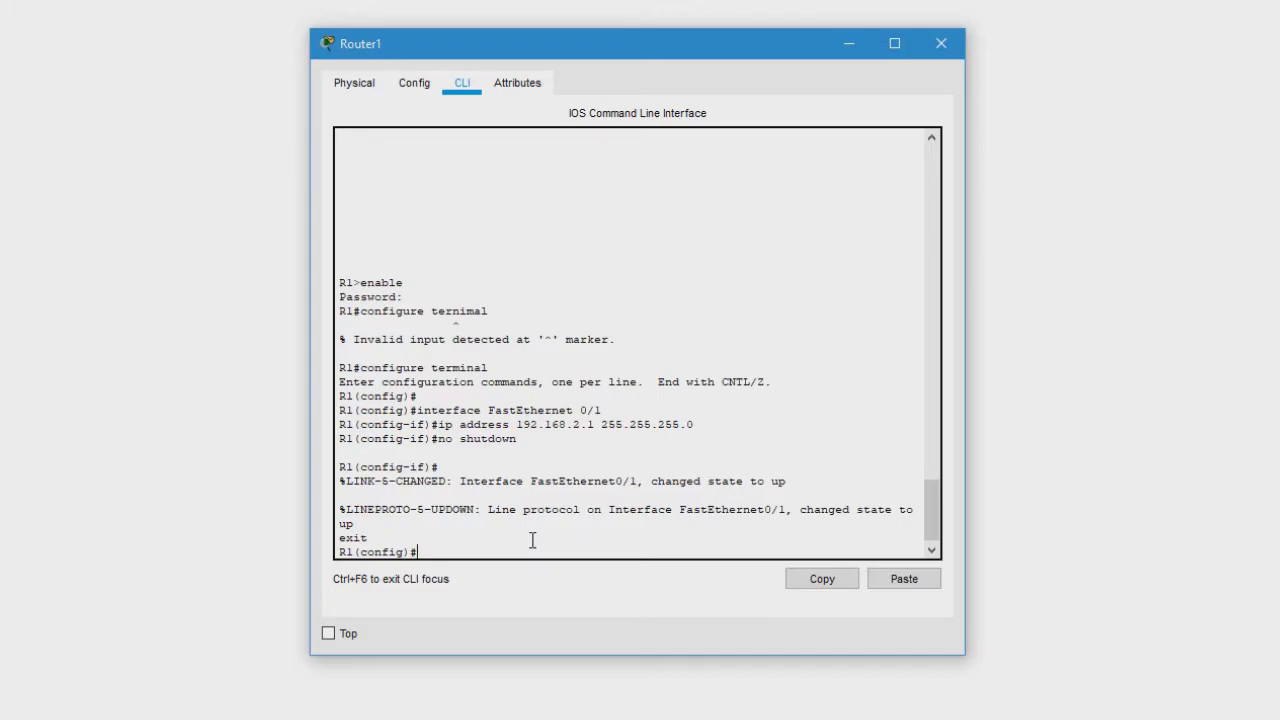
pyautogui.click(418, 86)
# - Show Router1's Physical view, then return to the workspace with both PC links to Router1 green
pyautogui.click(370, 87)
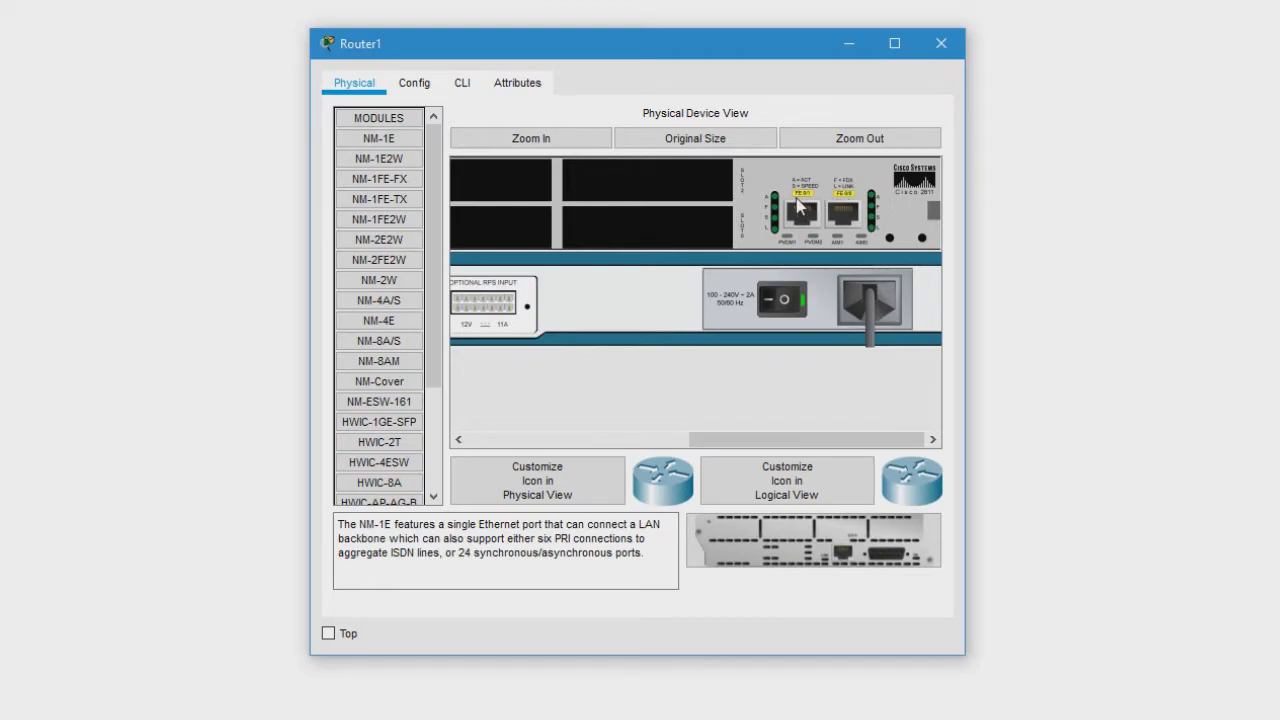
pyautogui.moveTo(1275, 705); pyautogui.dragTo(175, 342)
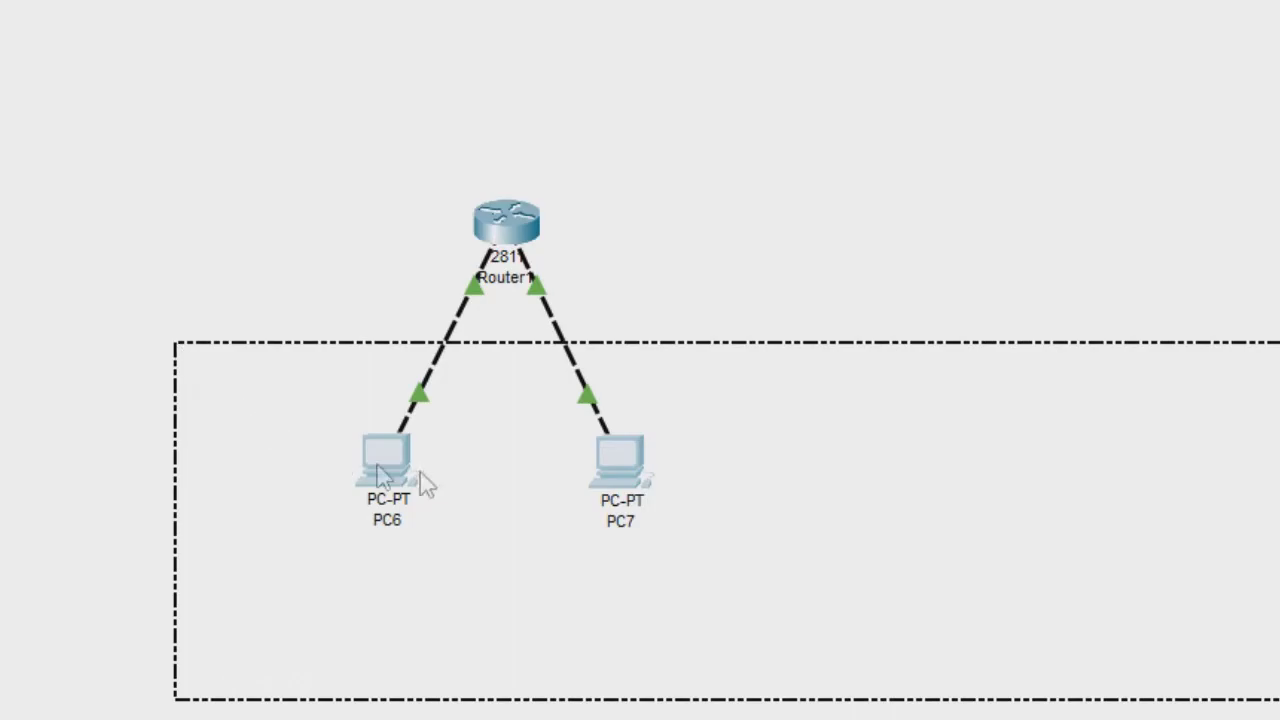
pyautogui.click(952, 470)
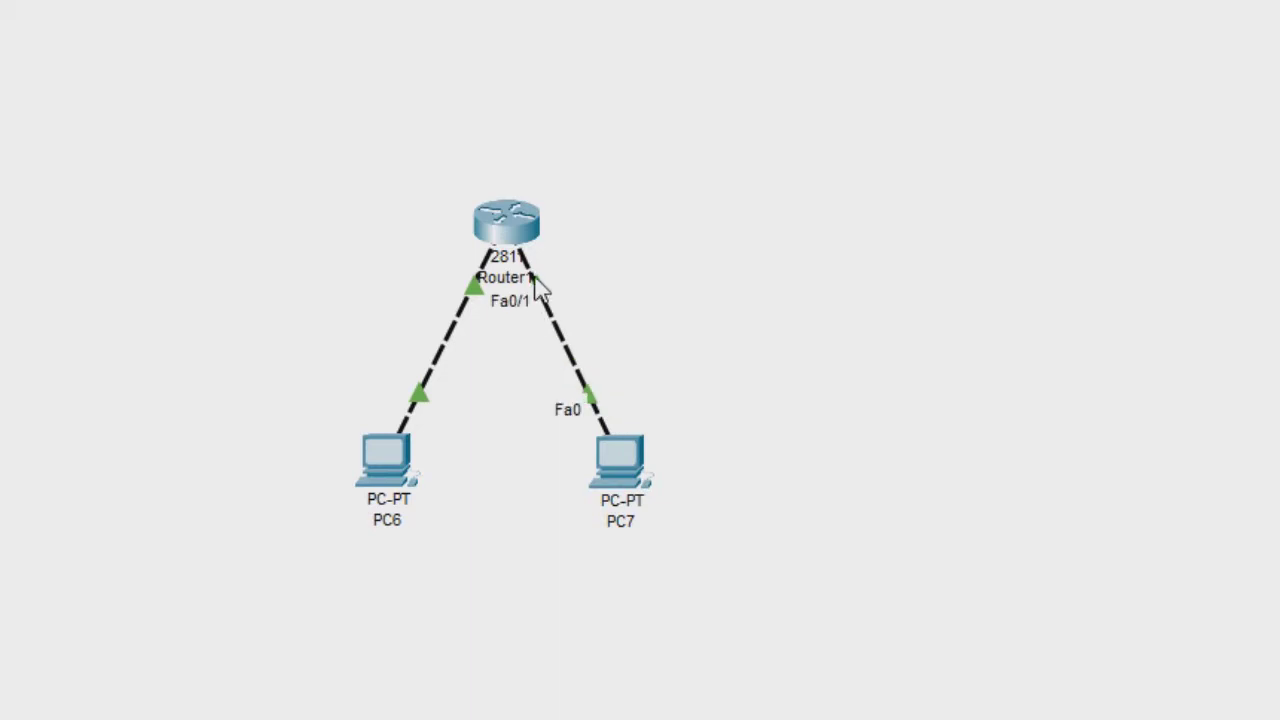
# - From PC6's Command Prompt, ping 192.168.1.1, which times out, then close the prompt
pyautogui.moveTo(403, 514)
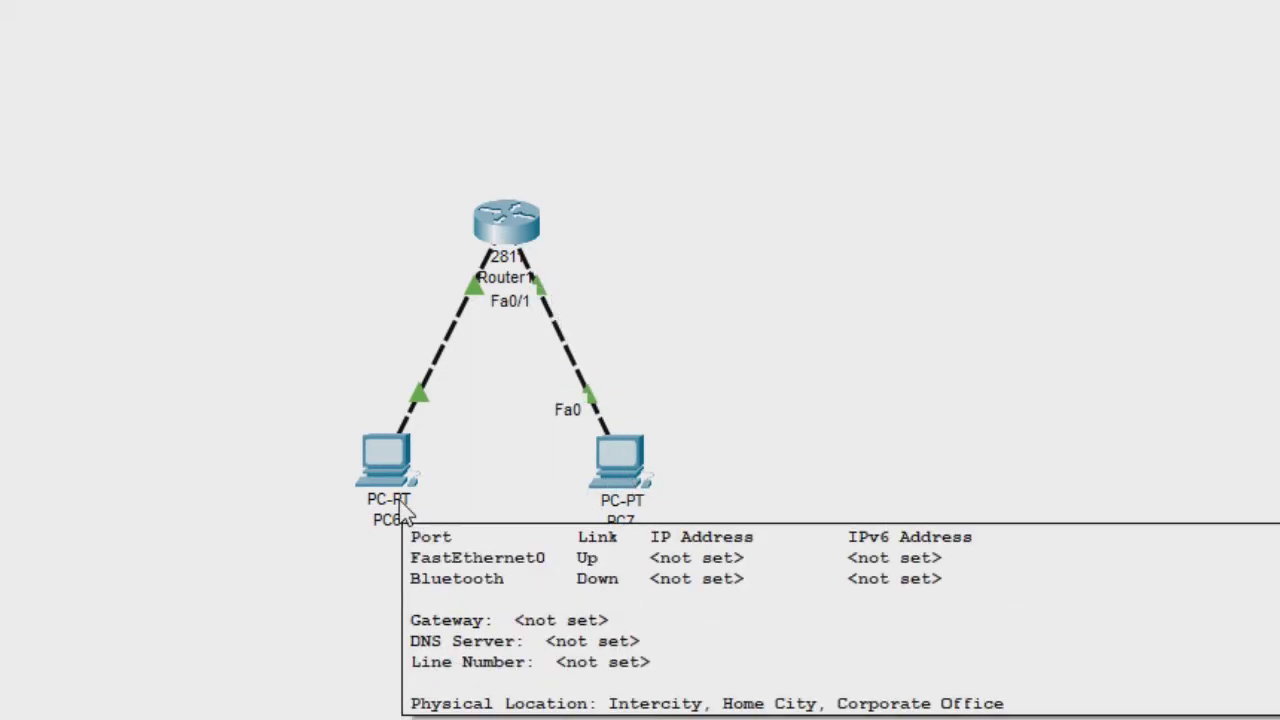
pyautogui.click(409, 486)
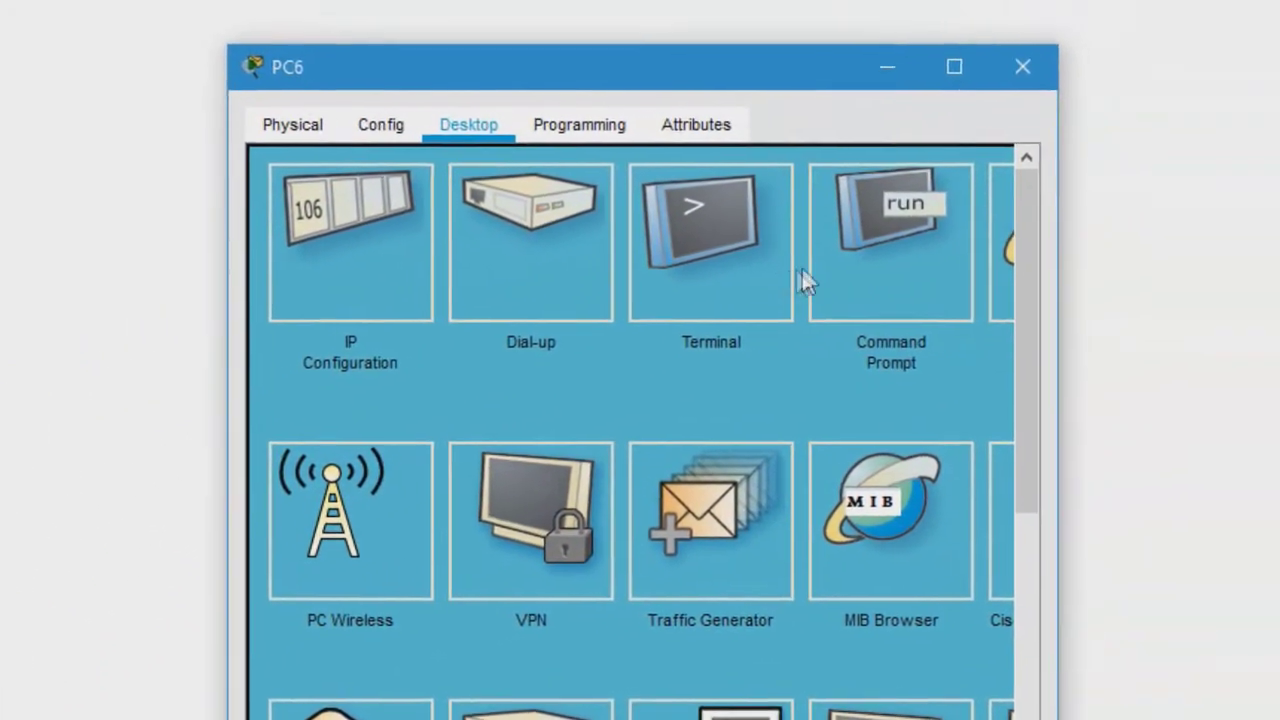
pyautogui.click(860, 265)
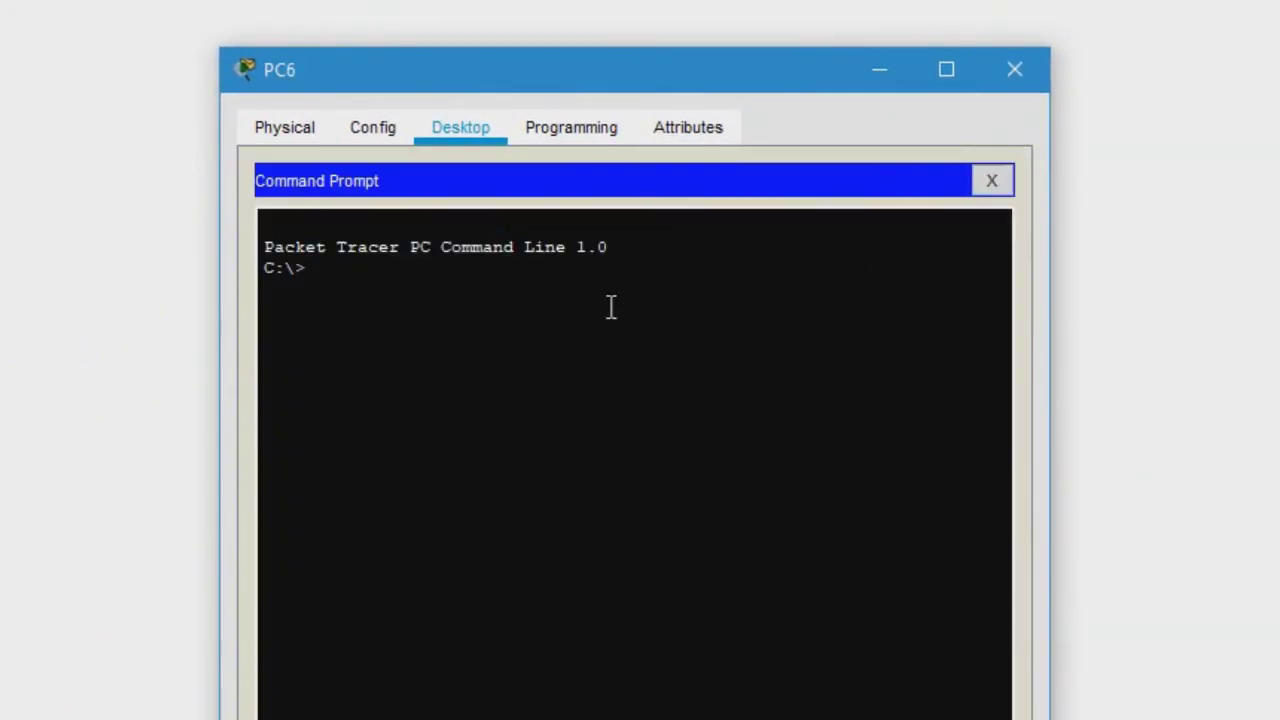
pyautogui.write('ping')
pyautogui.write(' 192.168')
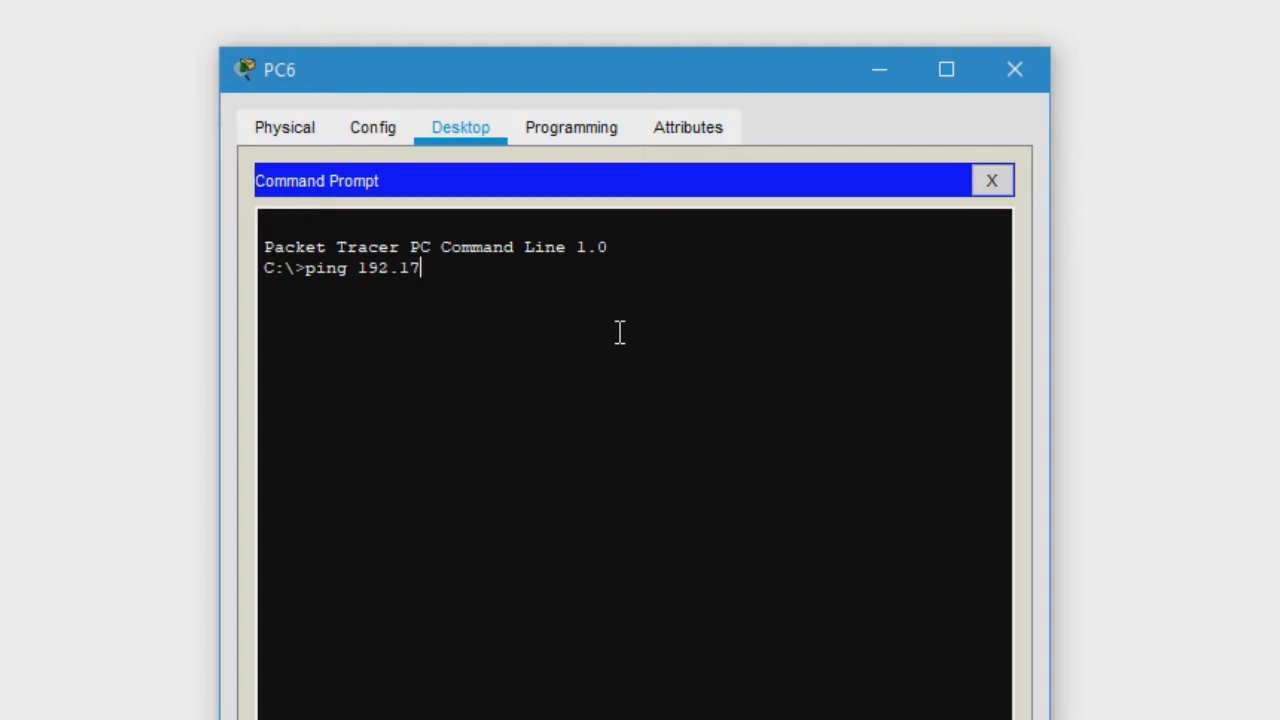
pyautogui.write('.1.1')
pyautogui.press('Return')
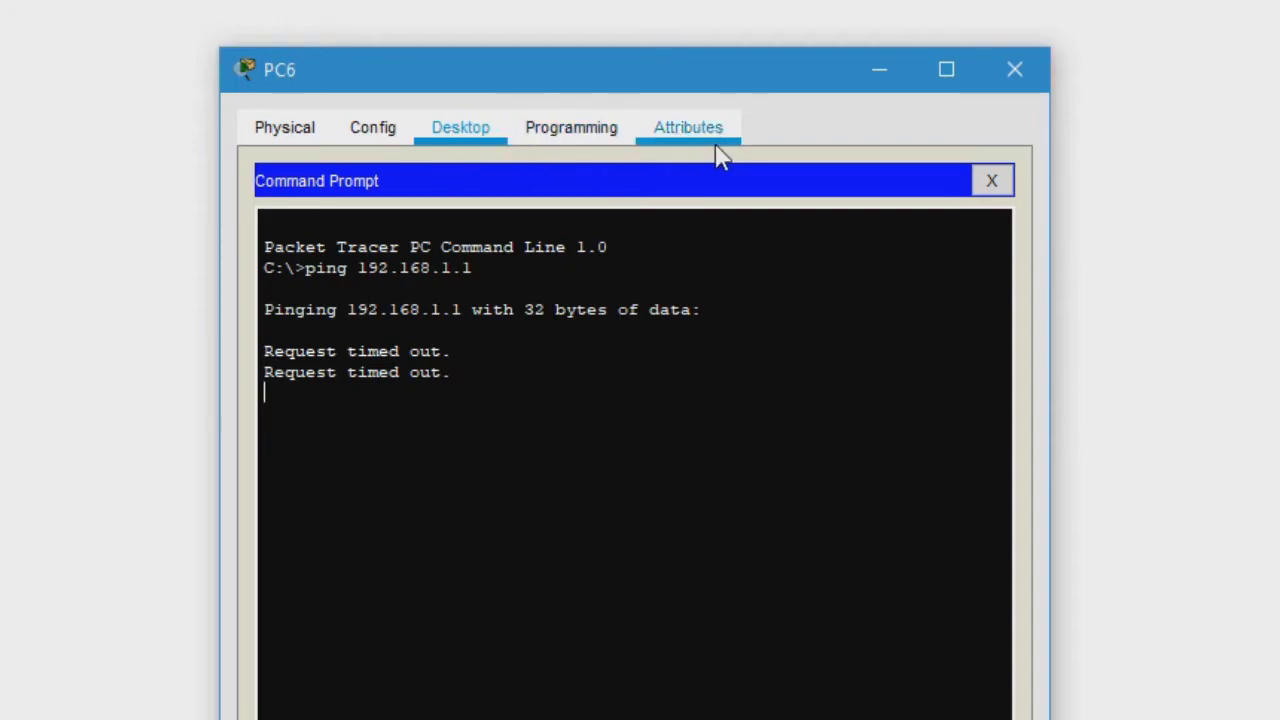
pyautogui.click(990, 184)
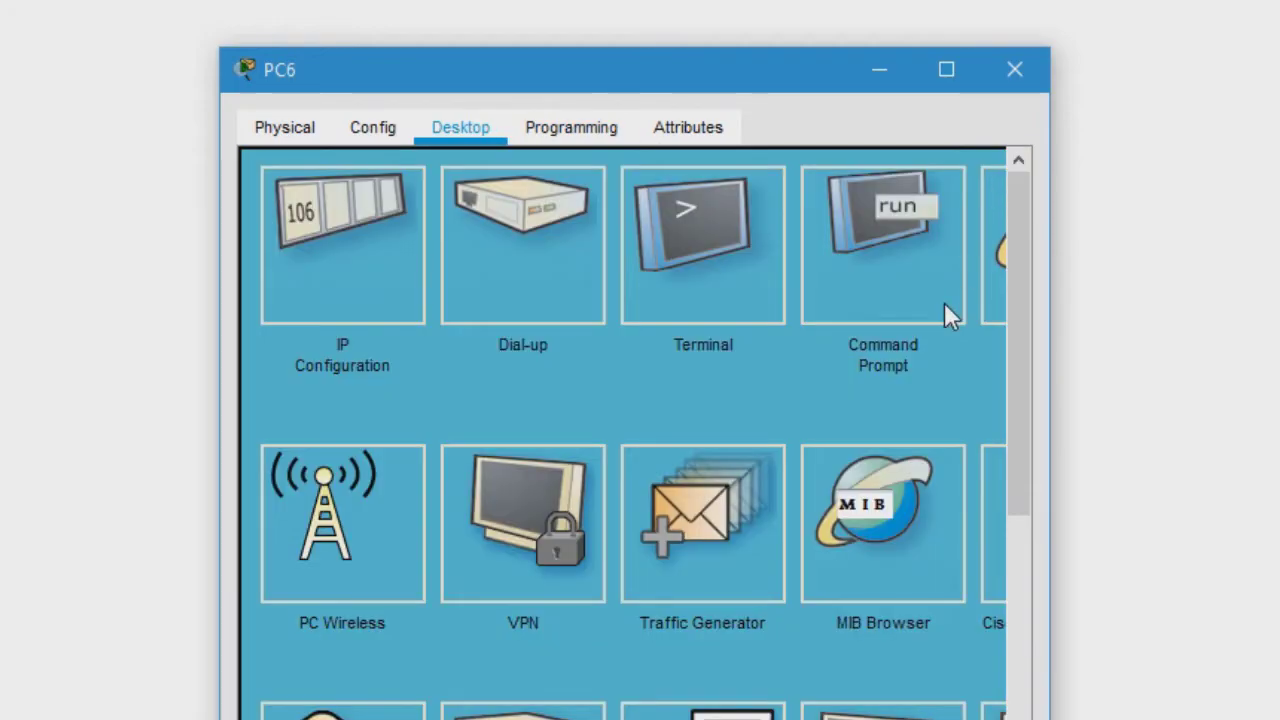
# - In PC6's IP Configuration, enter the static IPv4 address 192.168.1.2
pyautogui.click(392, 316)
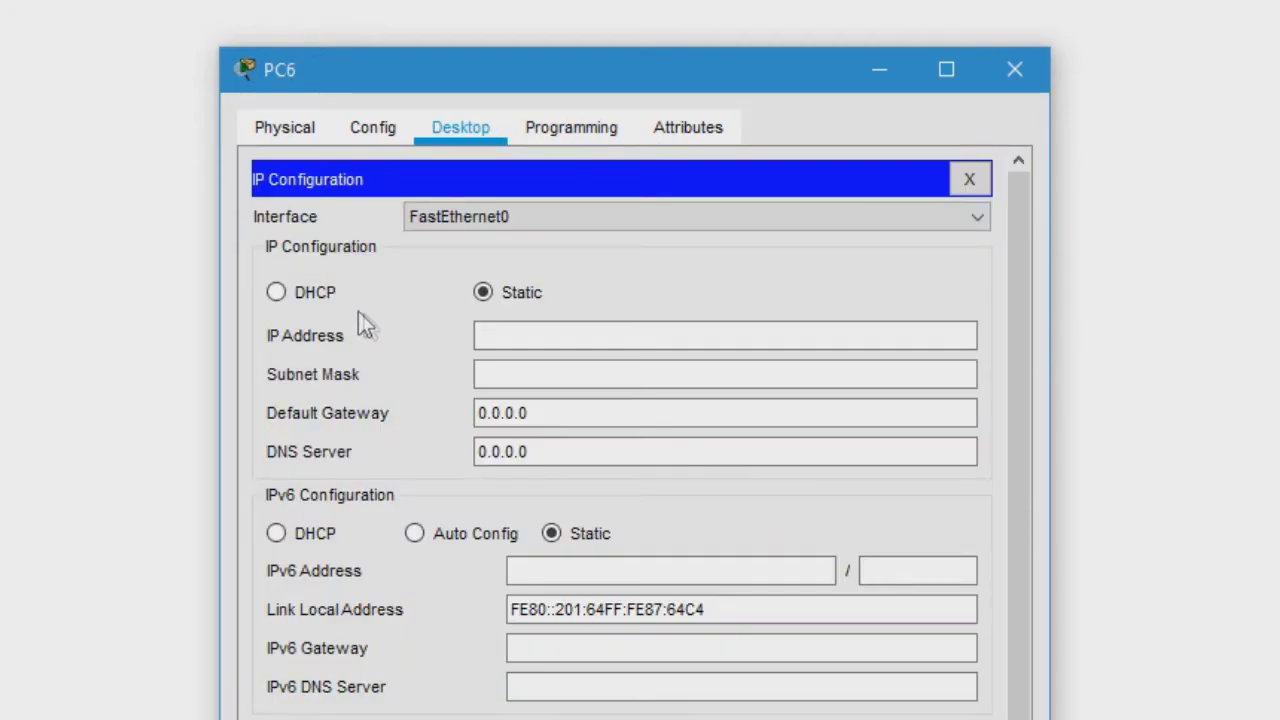
pyautogui.click(589, 334)
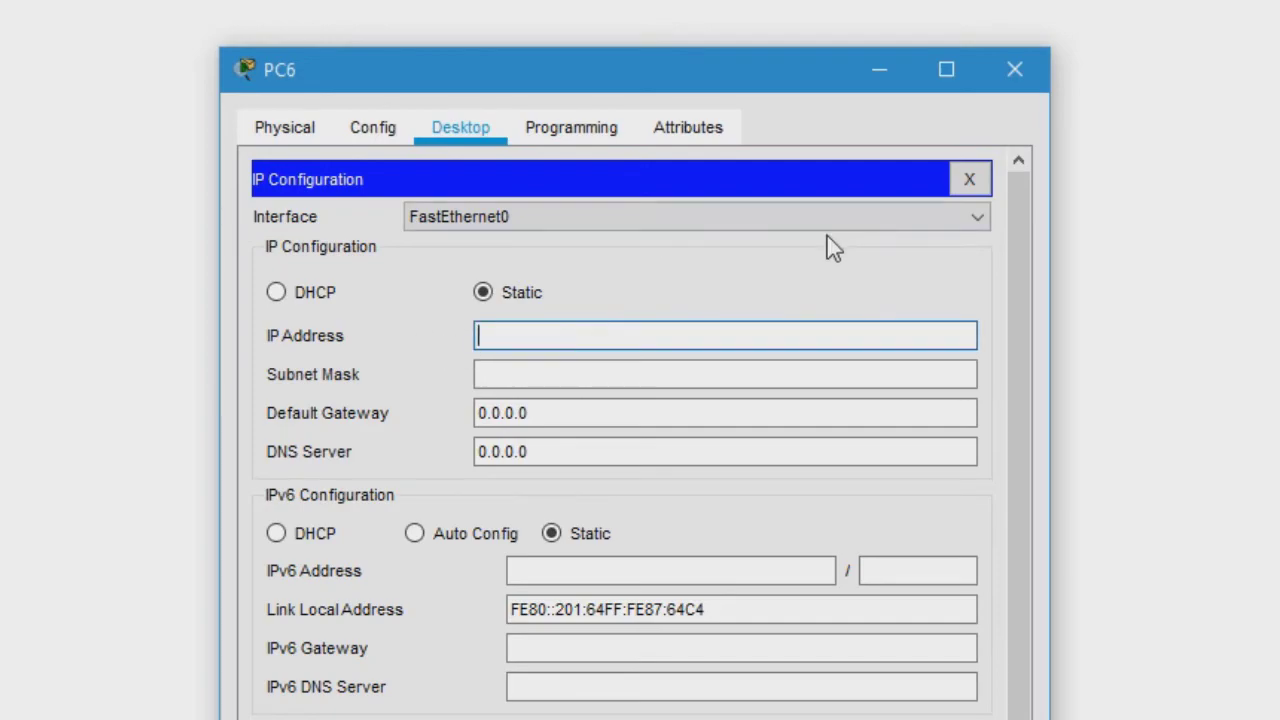
pyautogui.write('192.168')
pyautogui.write('.1.2')
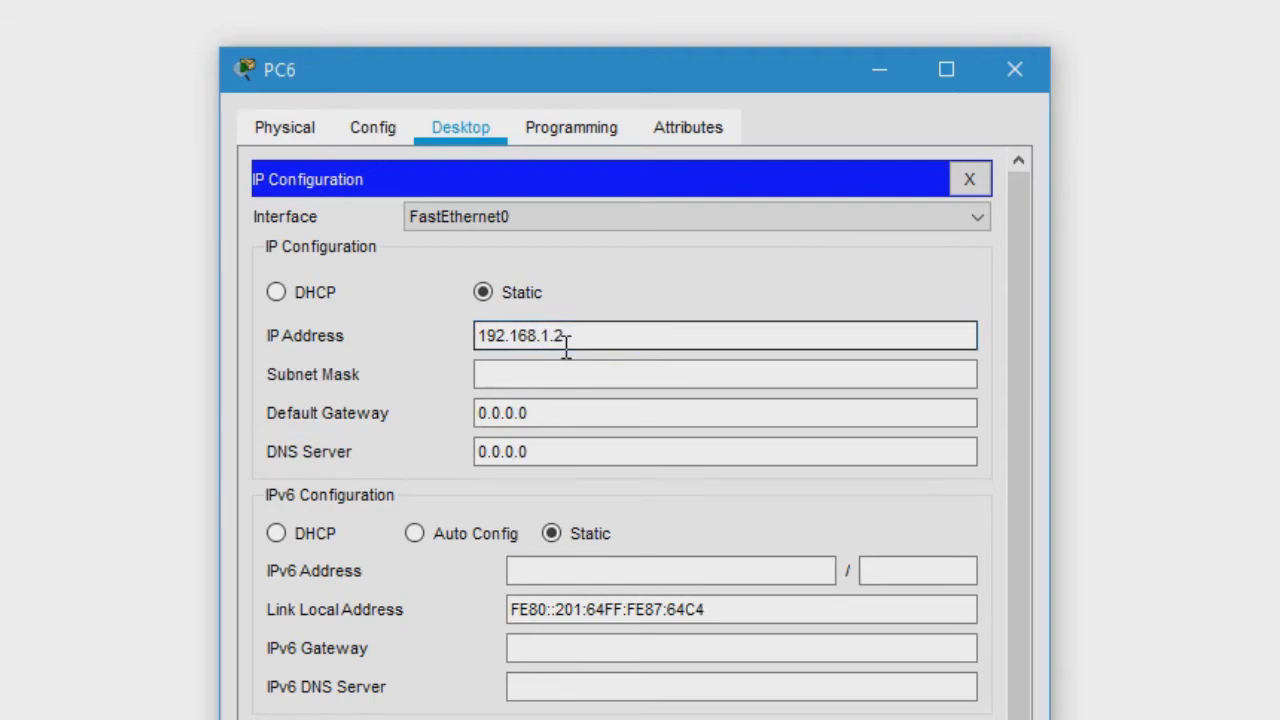
pyautogui.press('BackSpace')
pyautogui.write('1')
pyautogui.press('BackSpace')
pyautogui.moveTo(481, 335); pyautogui.dragTo(560, 337)
pyautogui.click(584, 340)
pyautogui.write('2')
pyautogui.moveTo(464, 340); pyautogui.dragTo(566, 341)
# - Fill in subnet mask 255.255.255.0 and set PC6's default gateway to 192.168.1.1
pyautogui.click(570, 373)
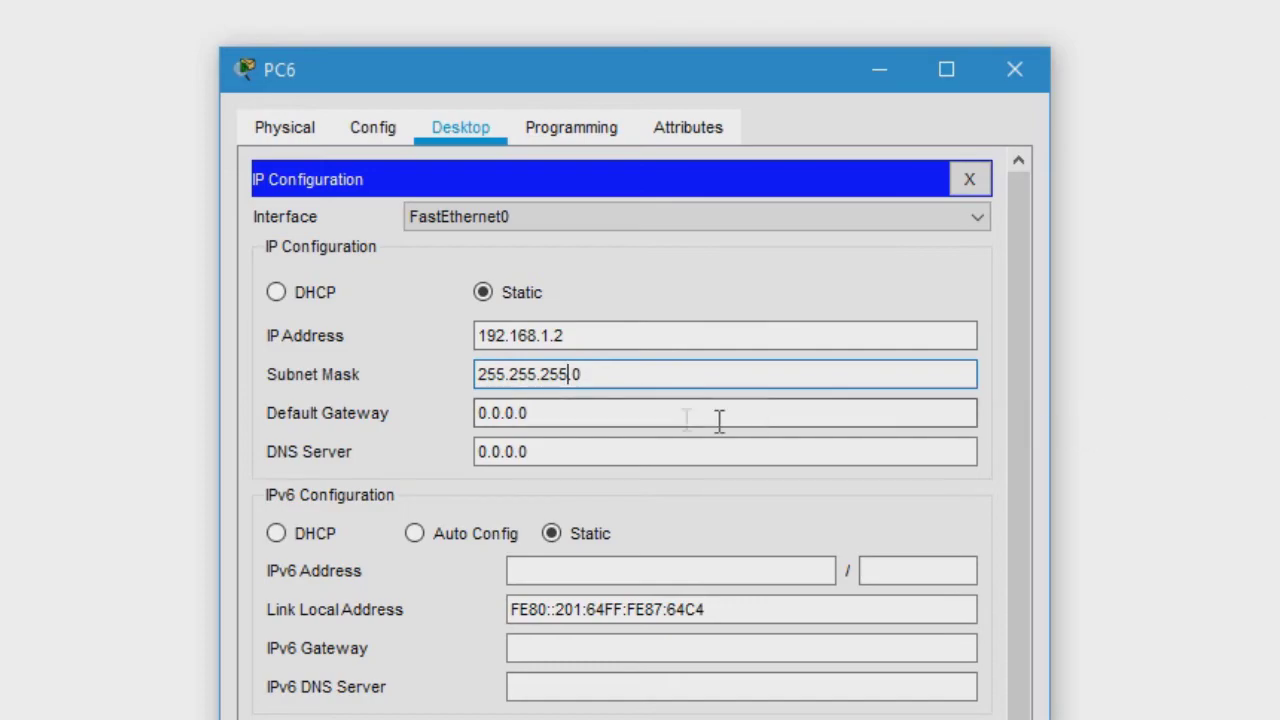
pyautogui.click(620, 414)
pyautogui.moveTo(620, 414); pyautogui.dragTo(425, 394)
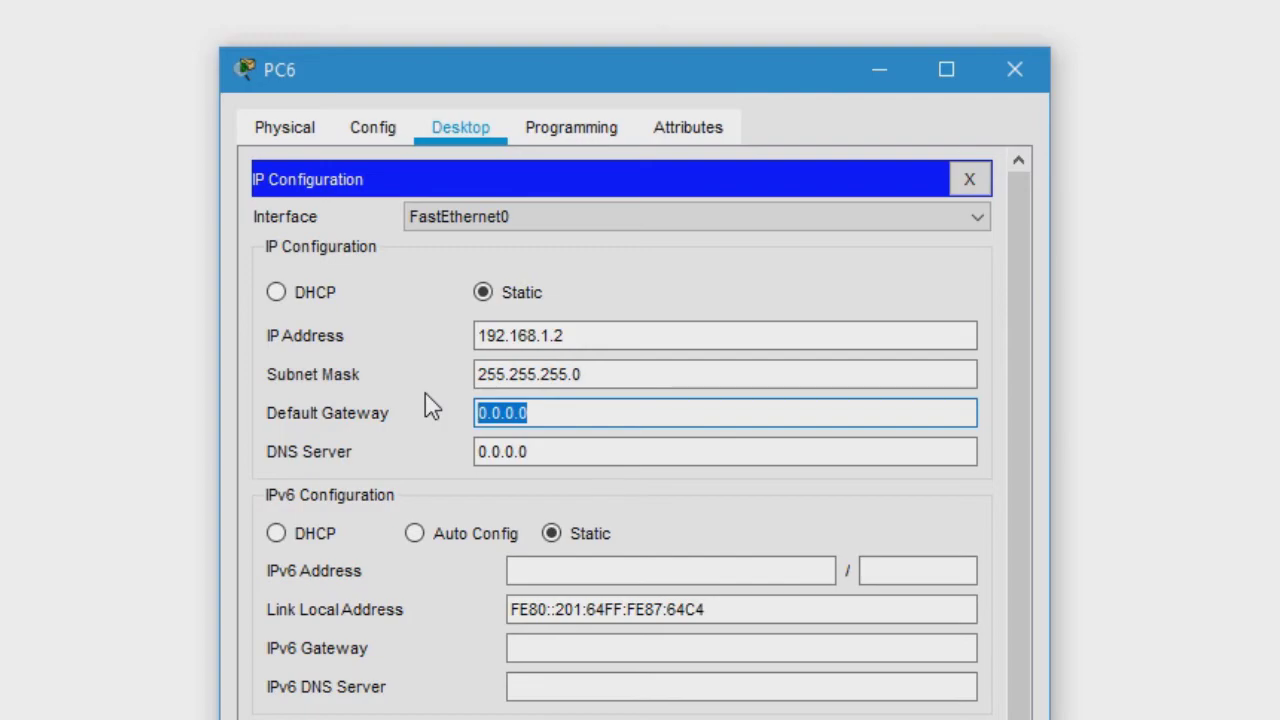
pyautogui.write('192.168')
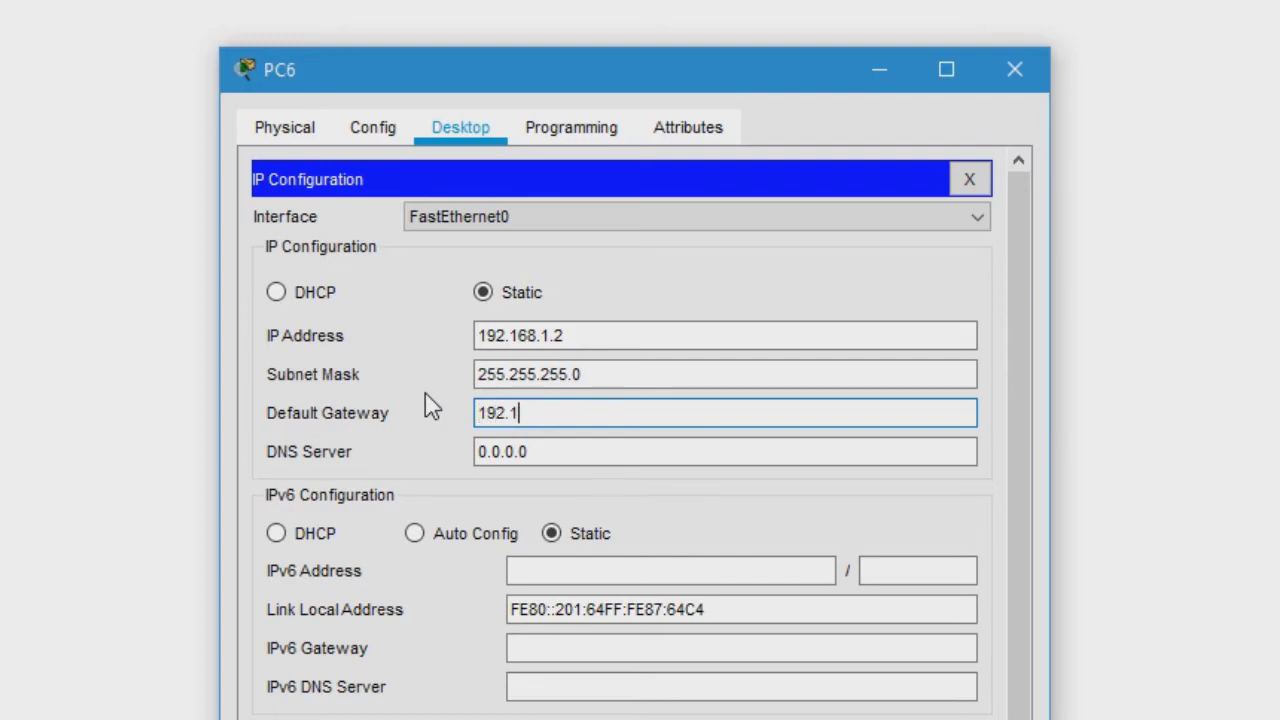
pyautogui.write('.1.1')
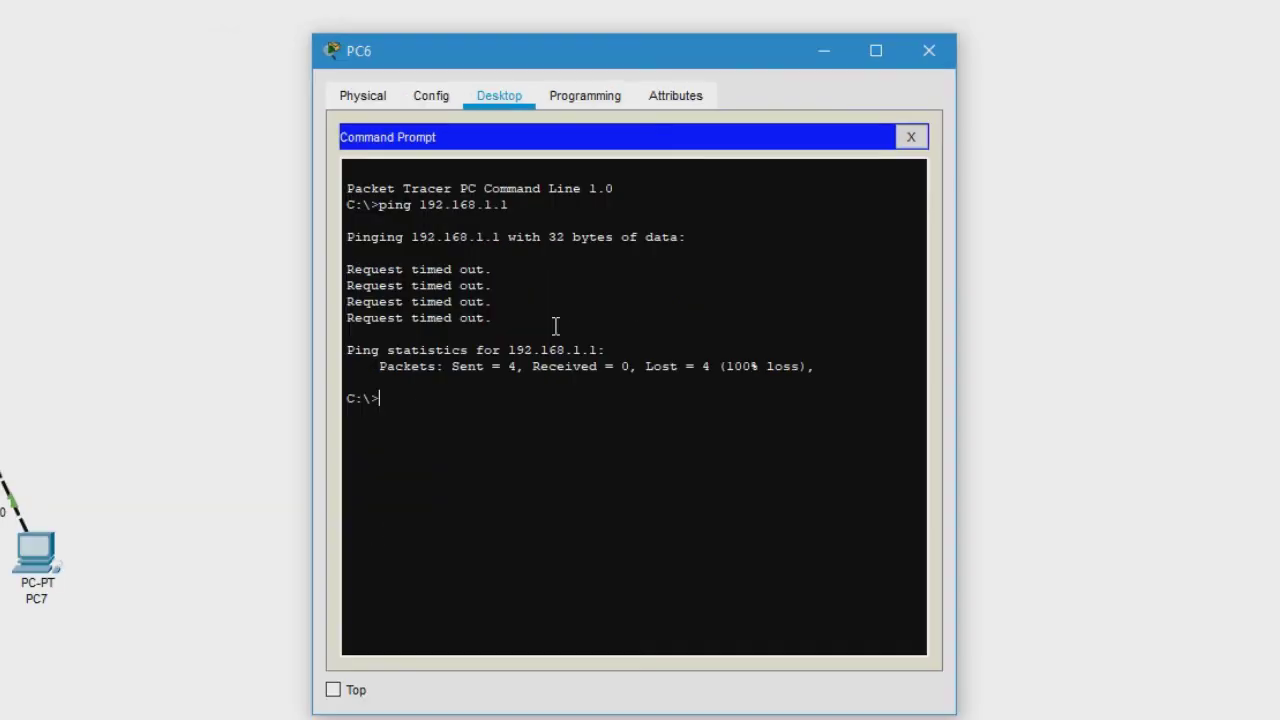
# - Run ipconfig on PC6 and check the addressing lines in its output
pyautogui.write('ipconfig')
pyautogui.press('Return')
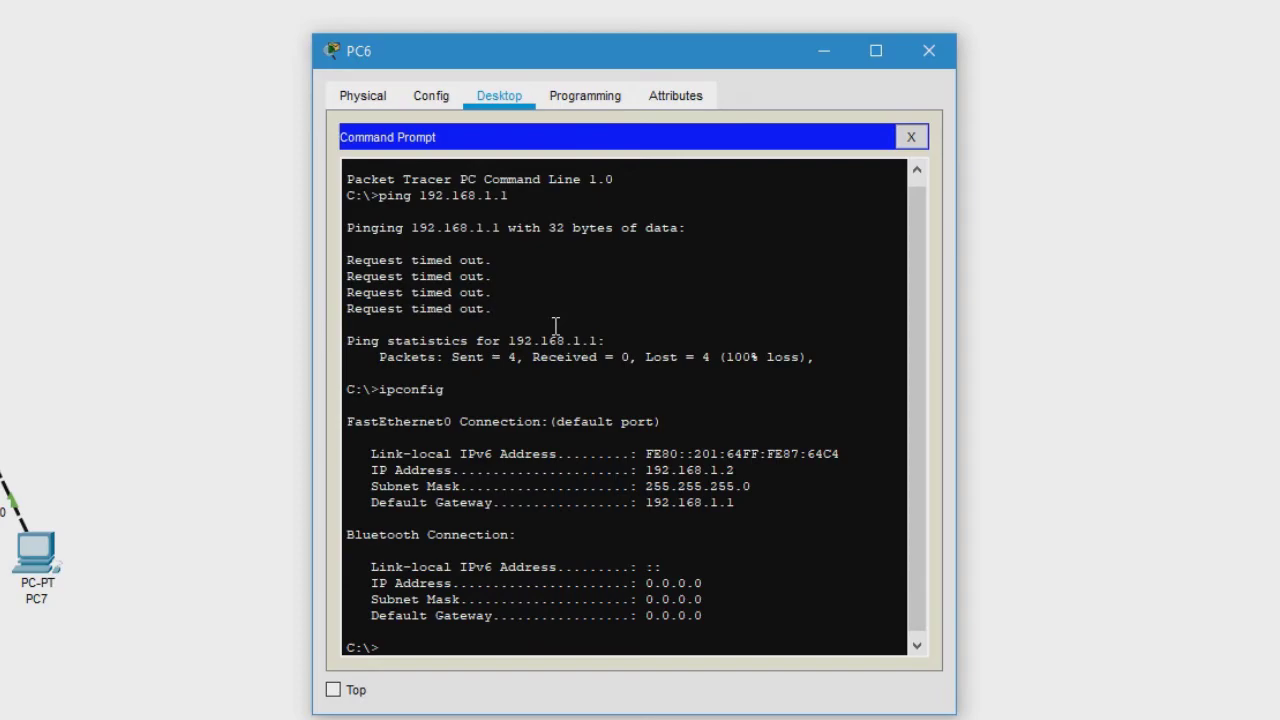
pyautogui.doubleClick(655, 455)
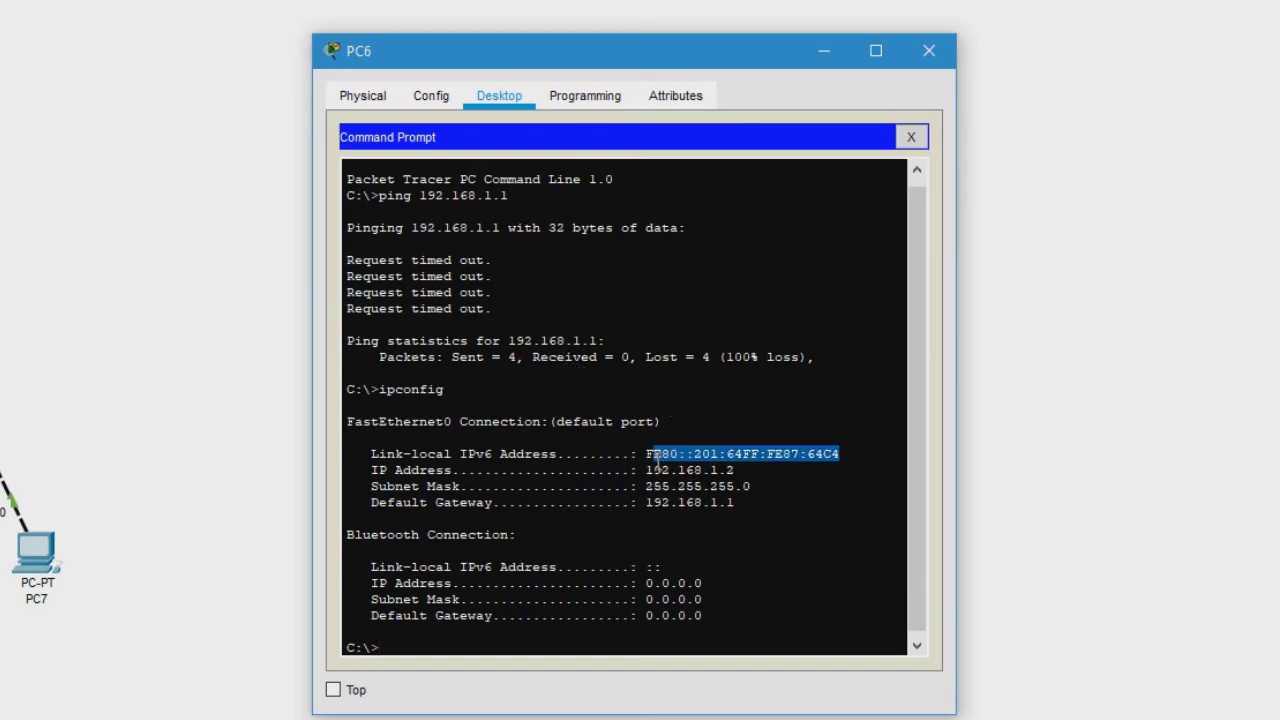
pyautogui.moveTo(838, 455); pyautogui.dragTo(763, 472)
pyautogui.click(650, 541)
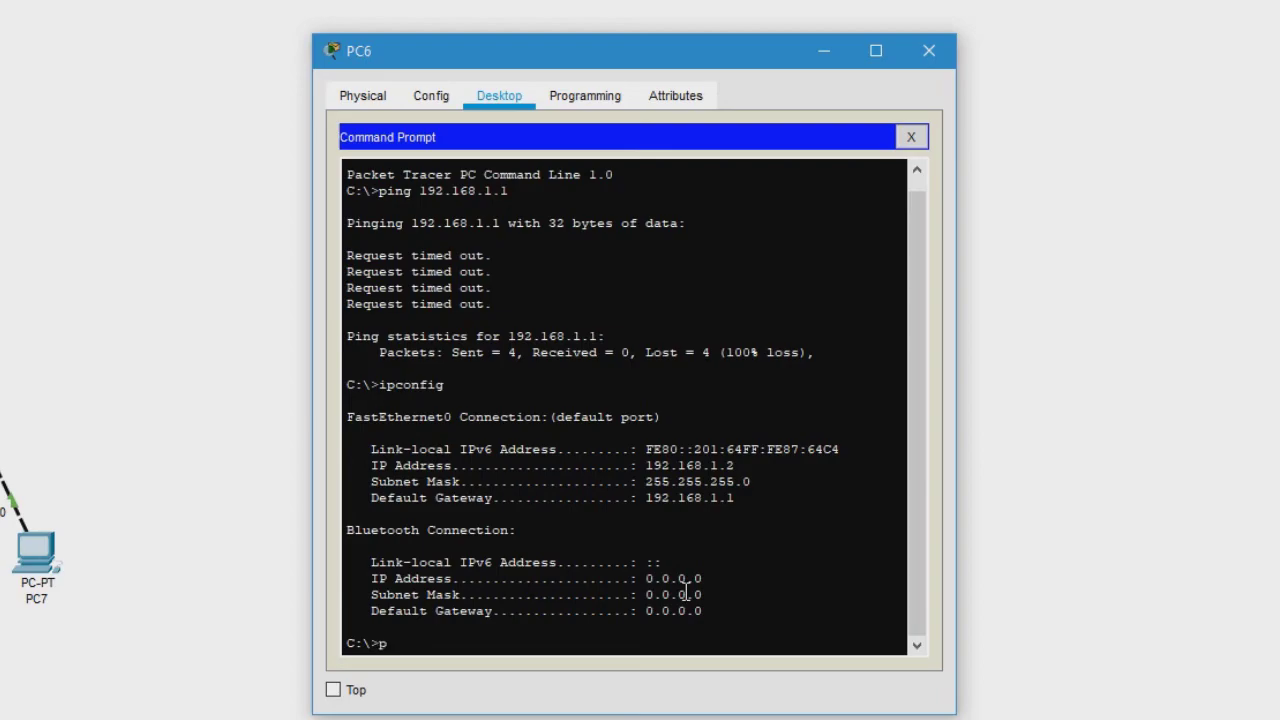
# - Ping 192.168.1.1 from PC6, getting four replies, and close PC6's window
pyautogui.write('ping 192.168.1.1')
pyautogui.press('Return')
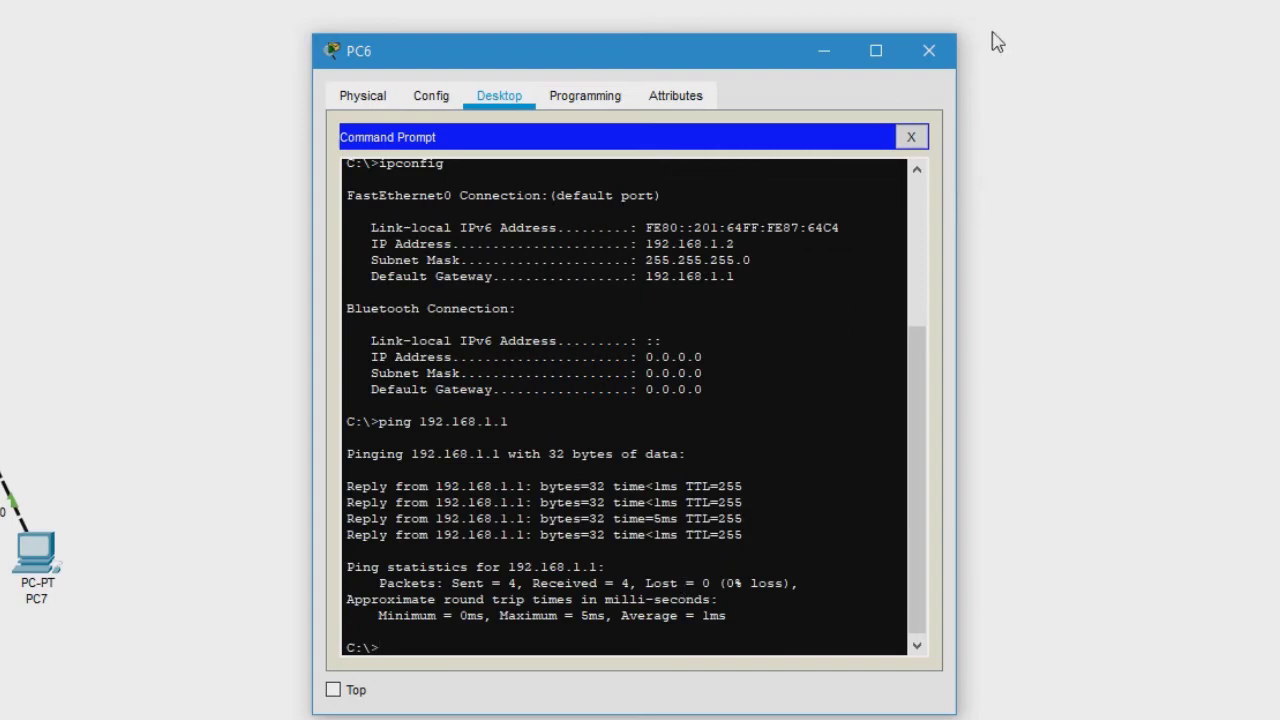
pyautogui.click(929, 50)
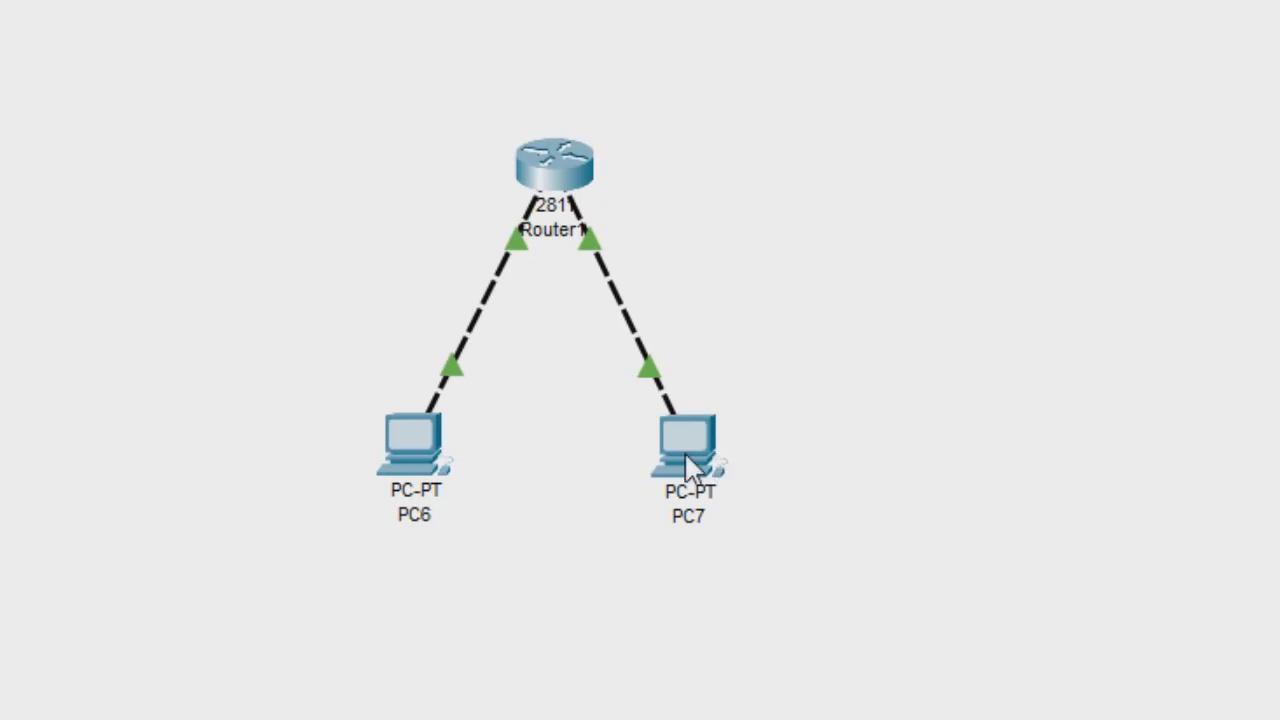
# - Open PC7's IP Configuration and enter the static address 192.168.2.2
pyautogui.click(692, 455)
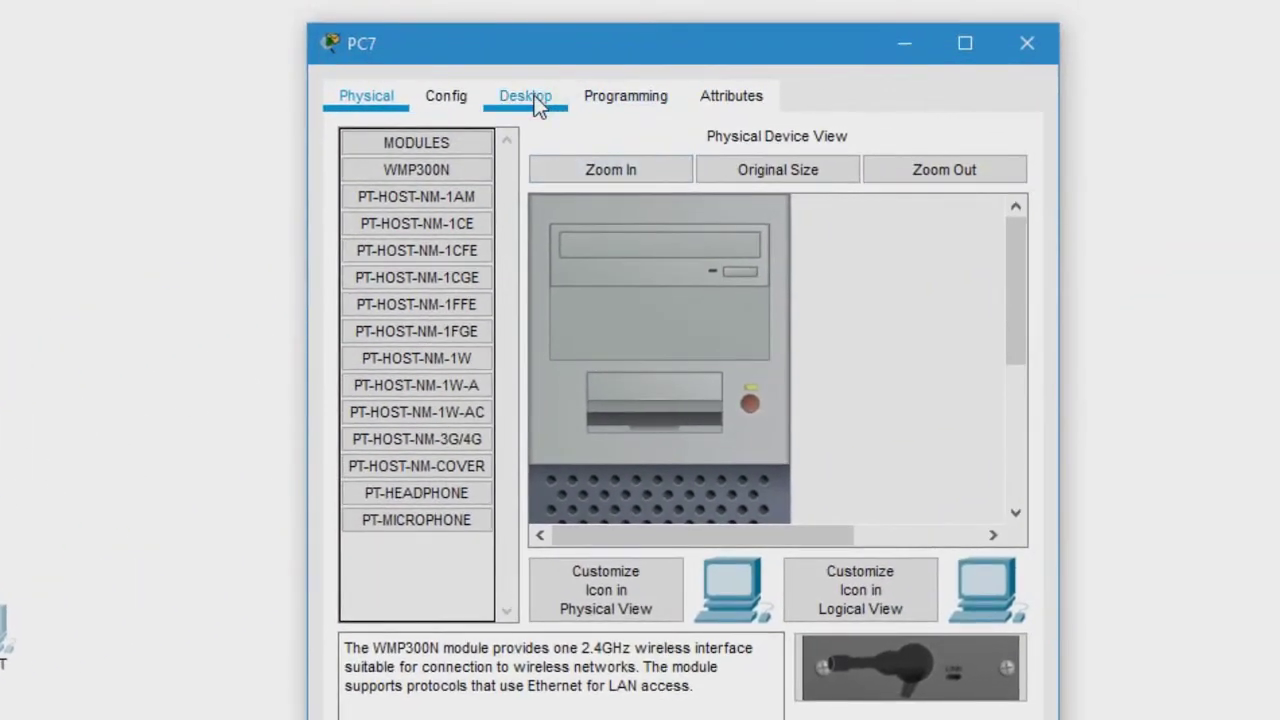
pyautogui.click(534, 95)
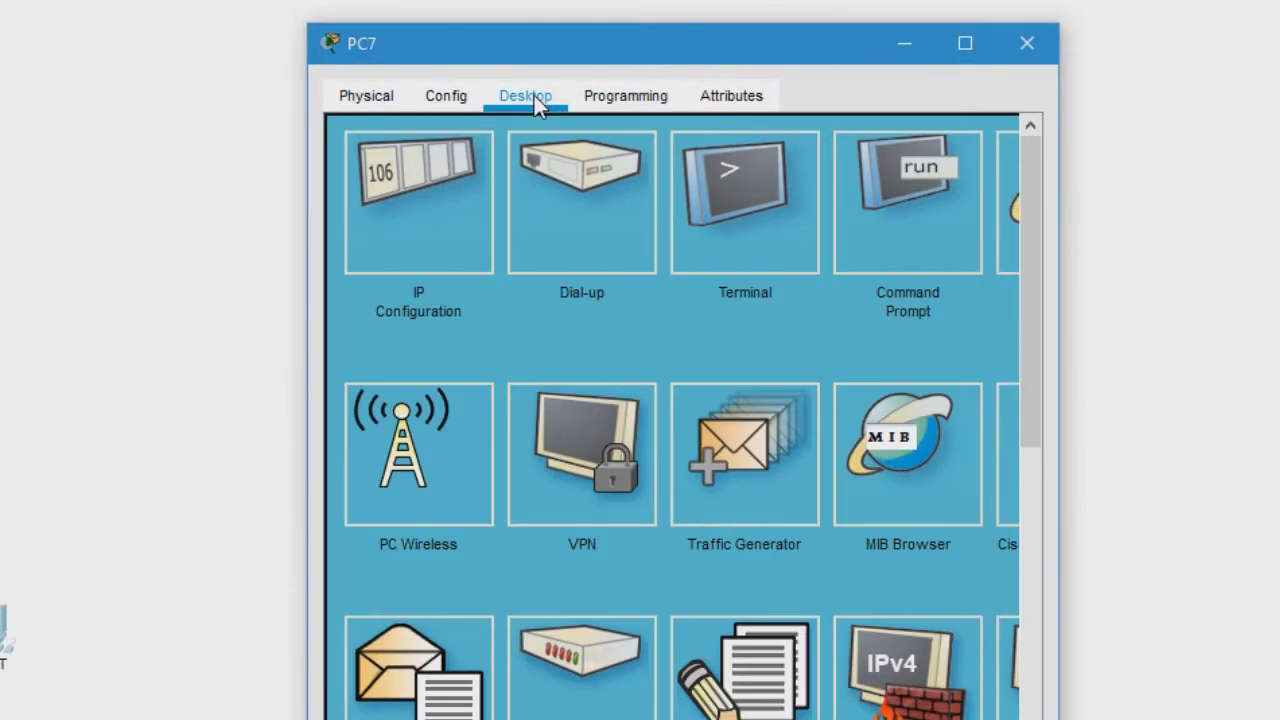
pyautogui.click(415, 174)
pyautogui.click(620, 283)
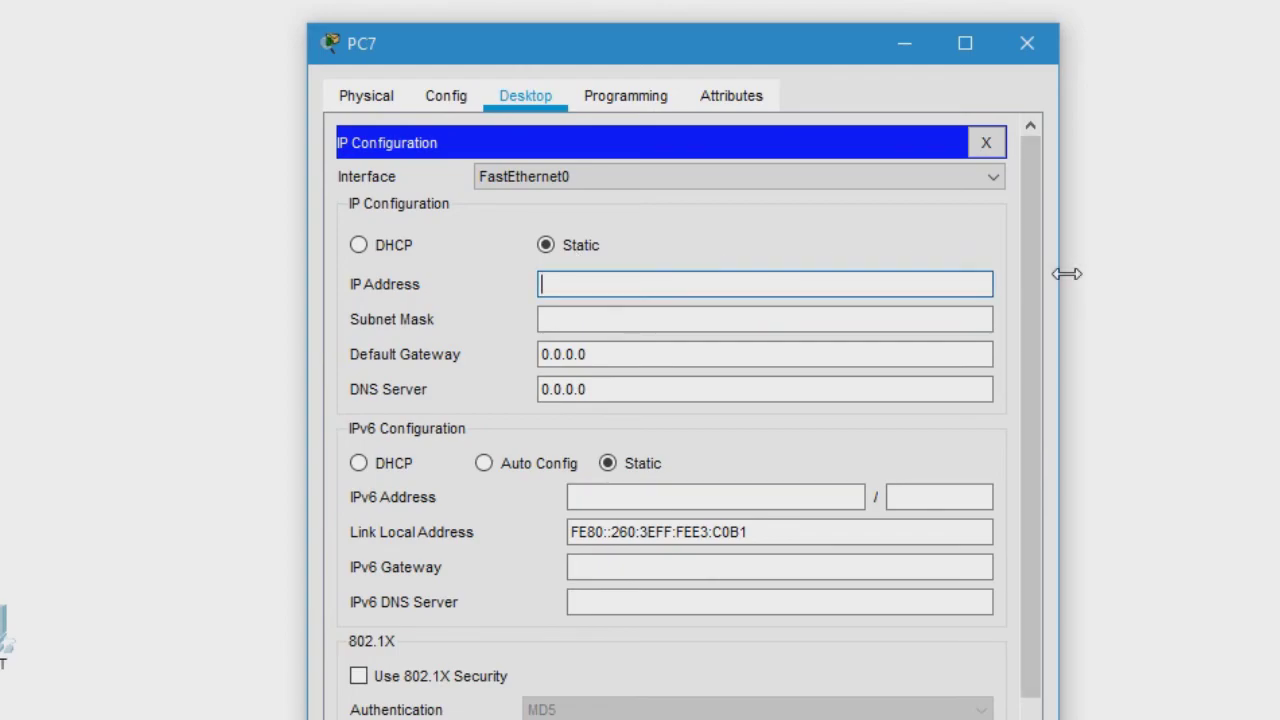
pyautogui.write('192.168.2.1')
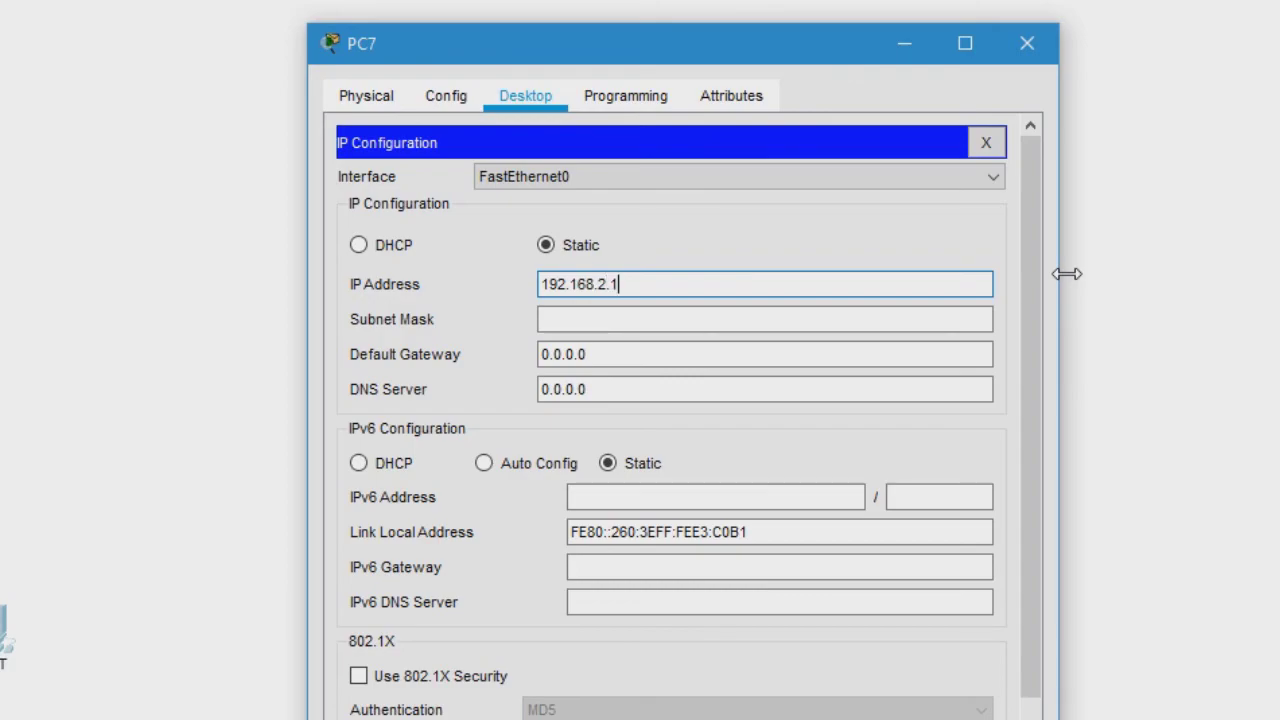
pyautogui.press('BackSpace')
pyautogui.write('2')
# - Fill in subnet mask 255.255.255.0 and set PC7's default gateway to 192.168.2.1
pyautogui.click(618, 324)
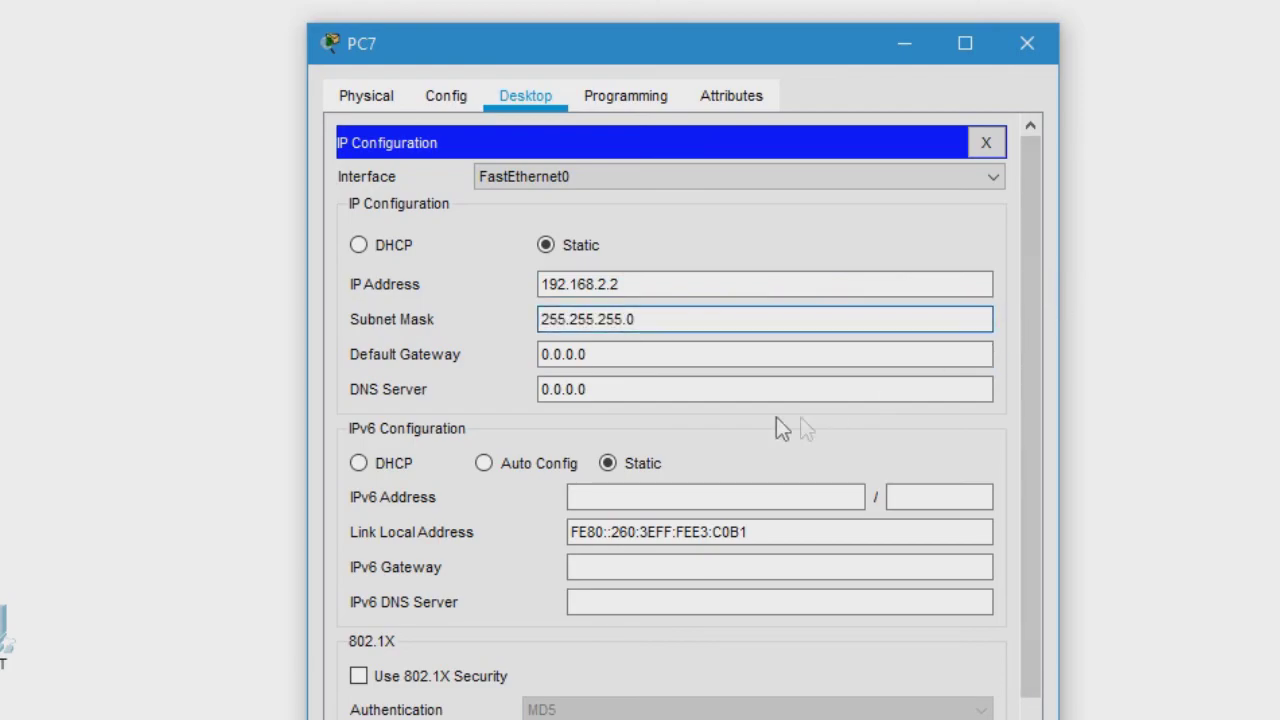
pyautogui.click(656, 362)
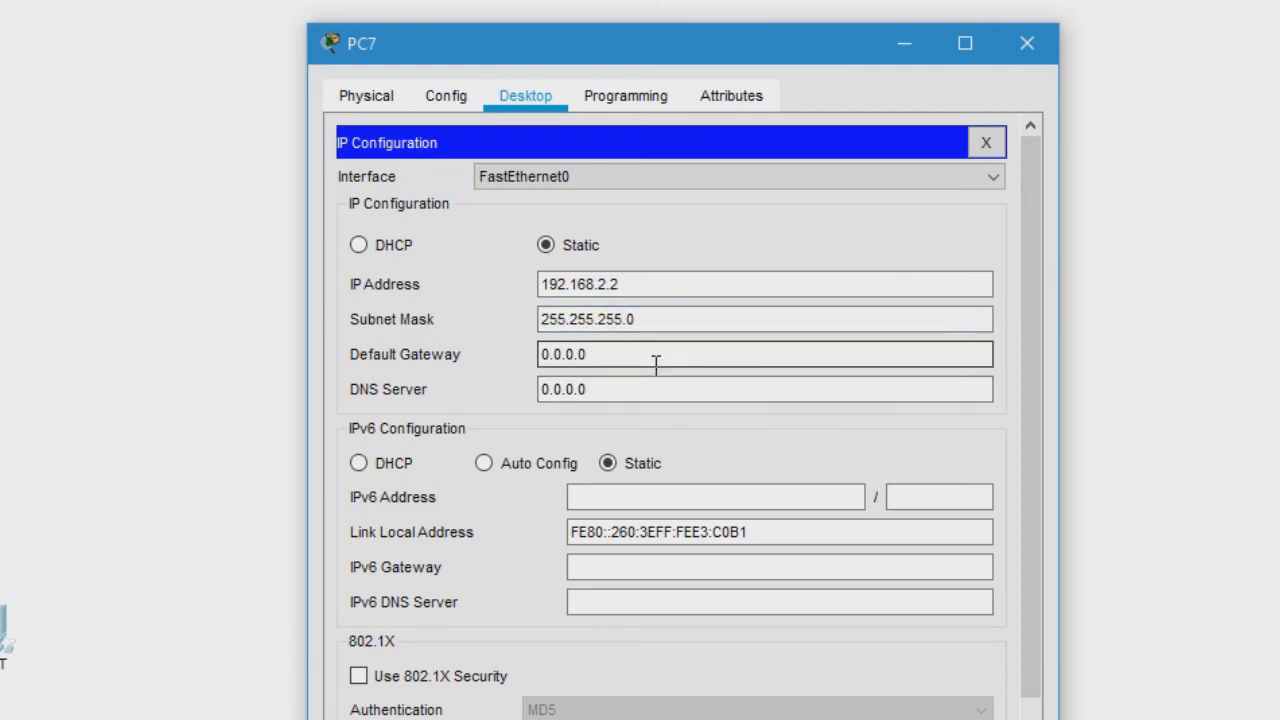
pyautogui.press('BackSpace')
pyautogui.press('BackSpace')
pyautogui.press('BackSpace')
pyautogui.press('BackSpace')
pyautogui.press('BackSpace')
pyautogui.press('BackSpace')
pyautogui.press('BackSpace')
pyautogui.write('192.168.2.1')
# - From PC7's Command Prompt, ping the gateway 192.168.2.1 with 0% loss
pyautogui.click(986, 146)
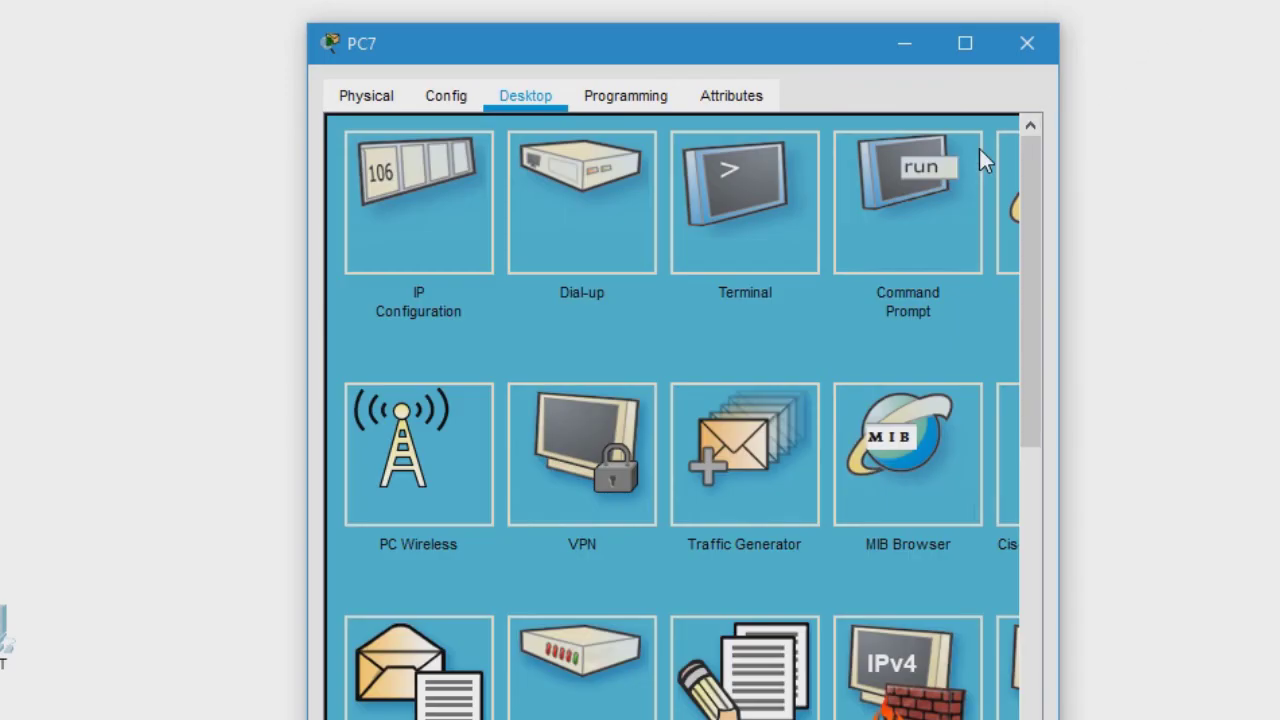
pyautogui.click(870, 173)
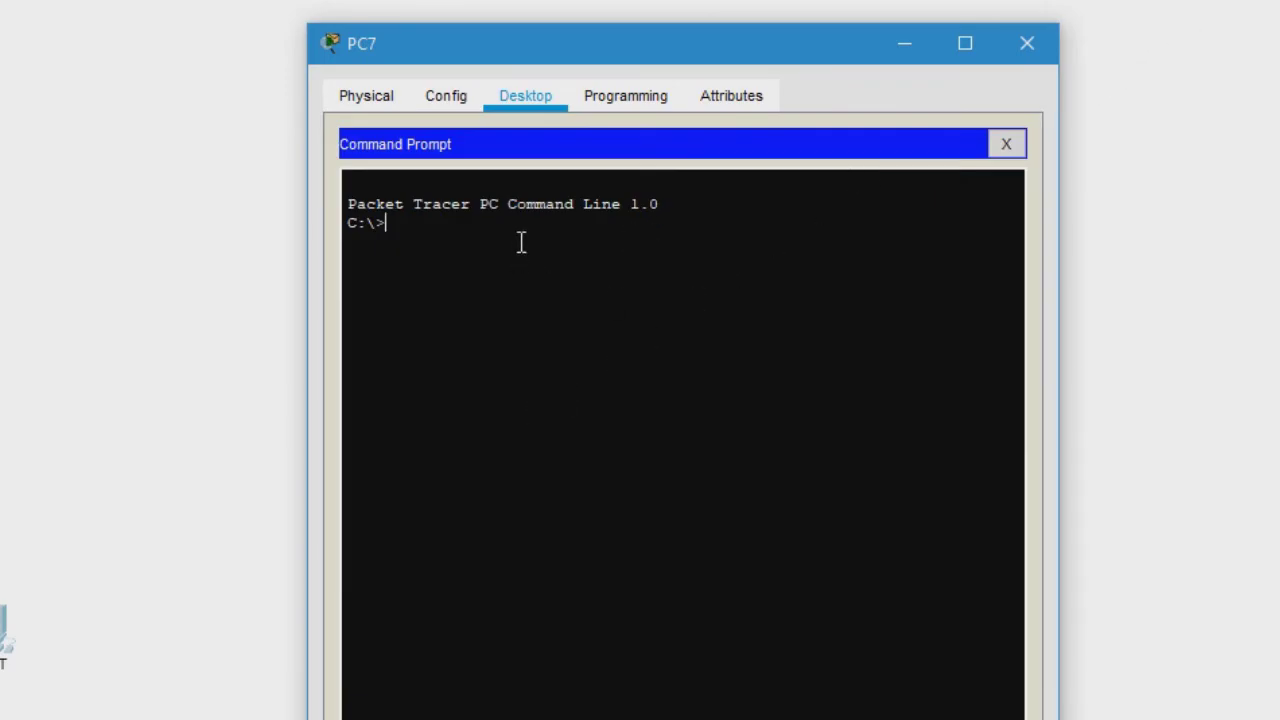
pyautogui.write('ping 192.168.2.1')
pyautogui.press('Return')
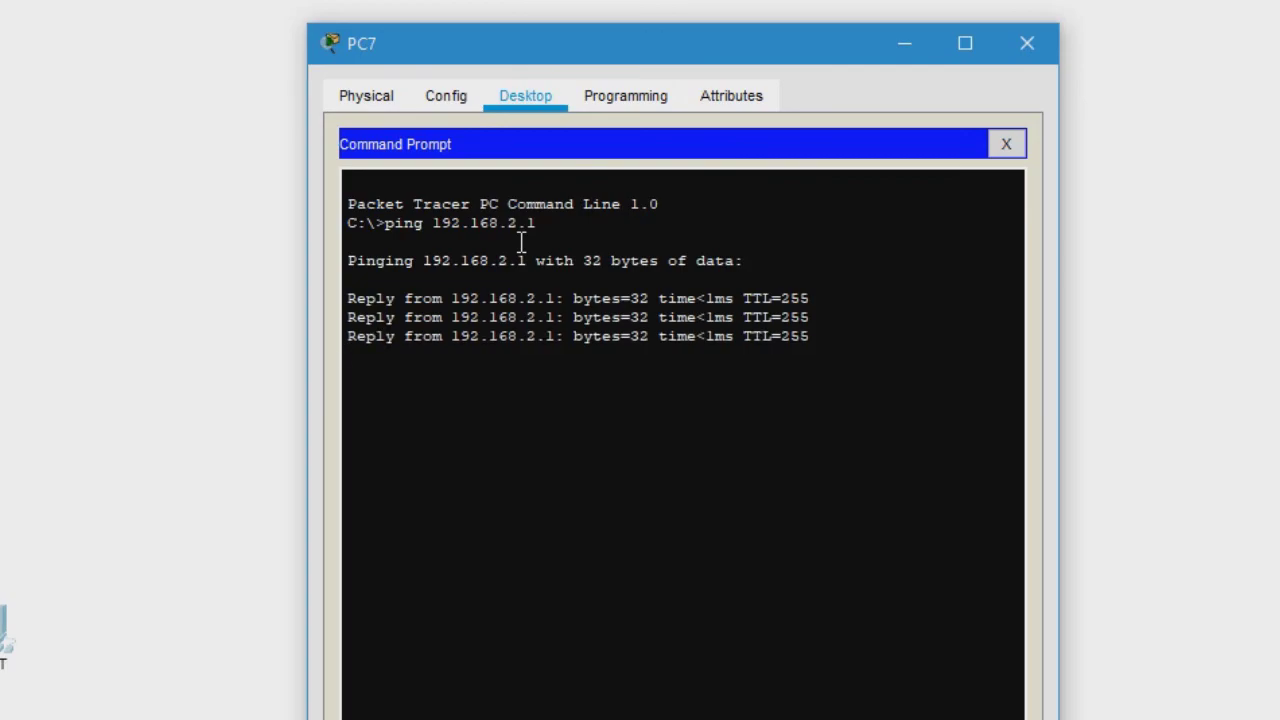
# - Ping PC6 at 192.168.1.2 from PC7, receiving replies across the router
pyautogui.moveTo(841, 34); pyautogui.dragTo(965, 32)
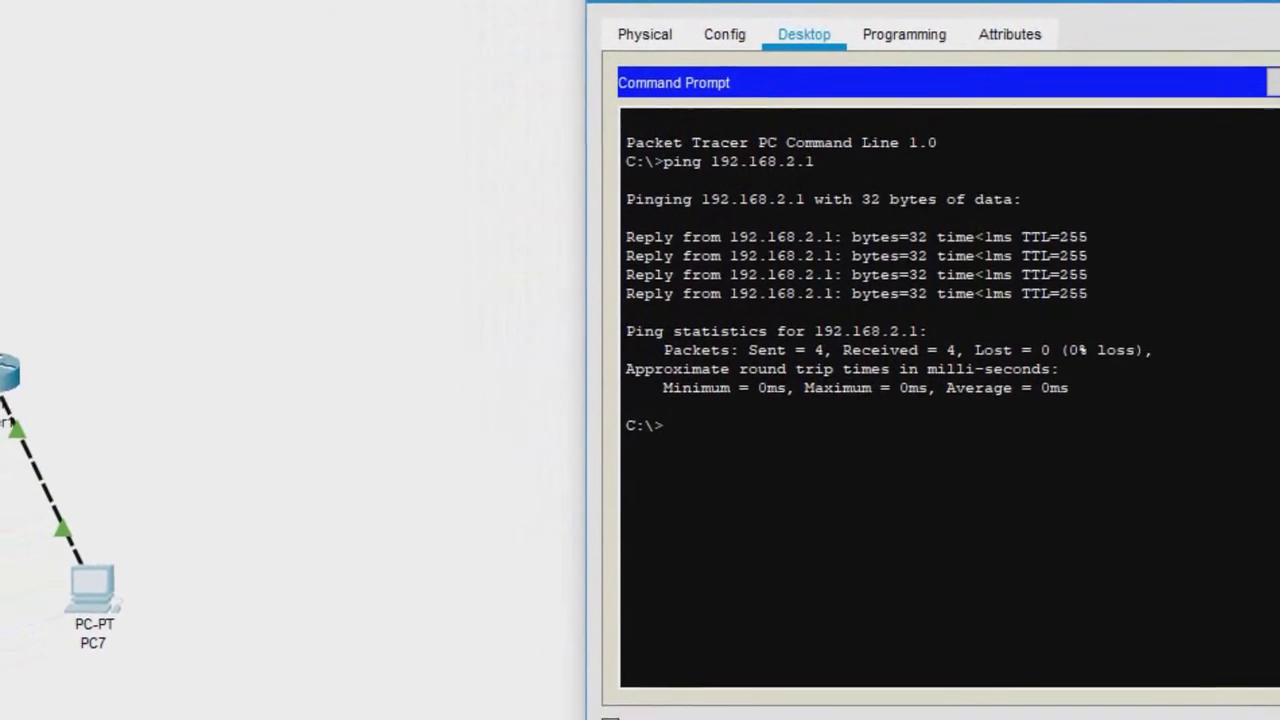
pyautogui.hotkey('alt', 'F4')
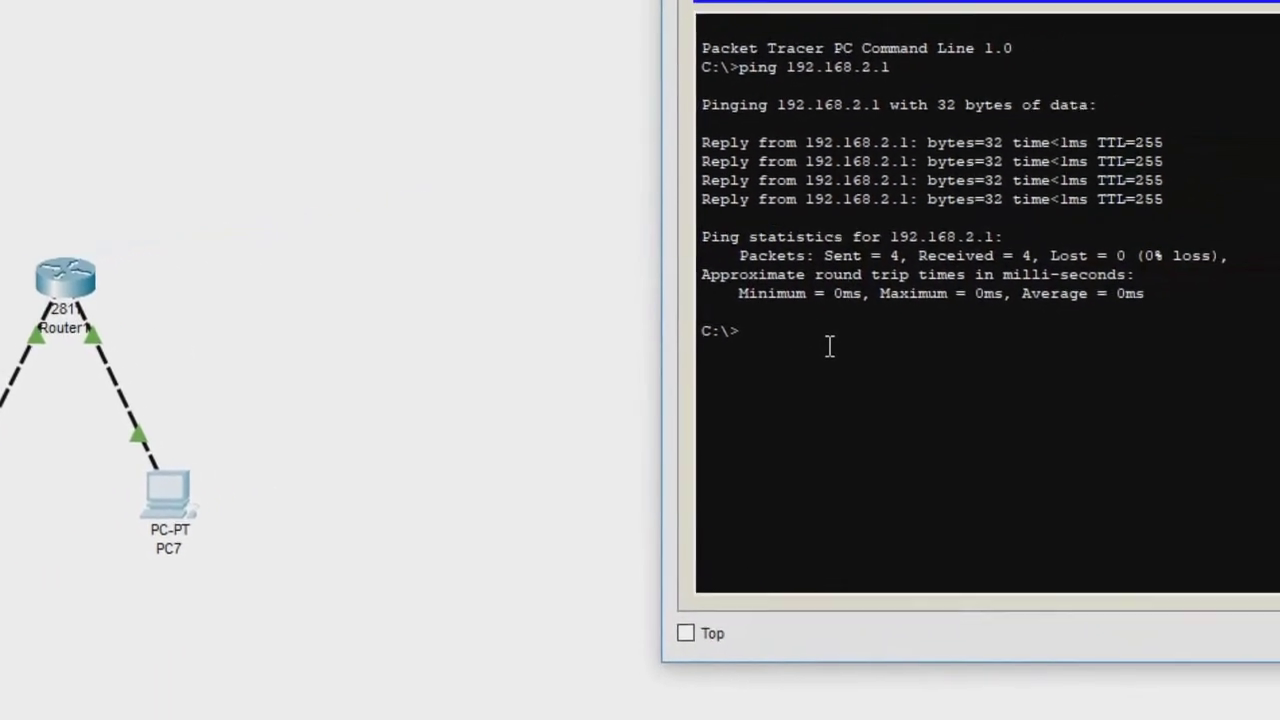
pyautogui.write('ping 192')
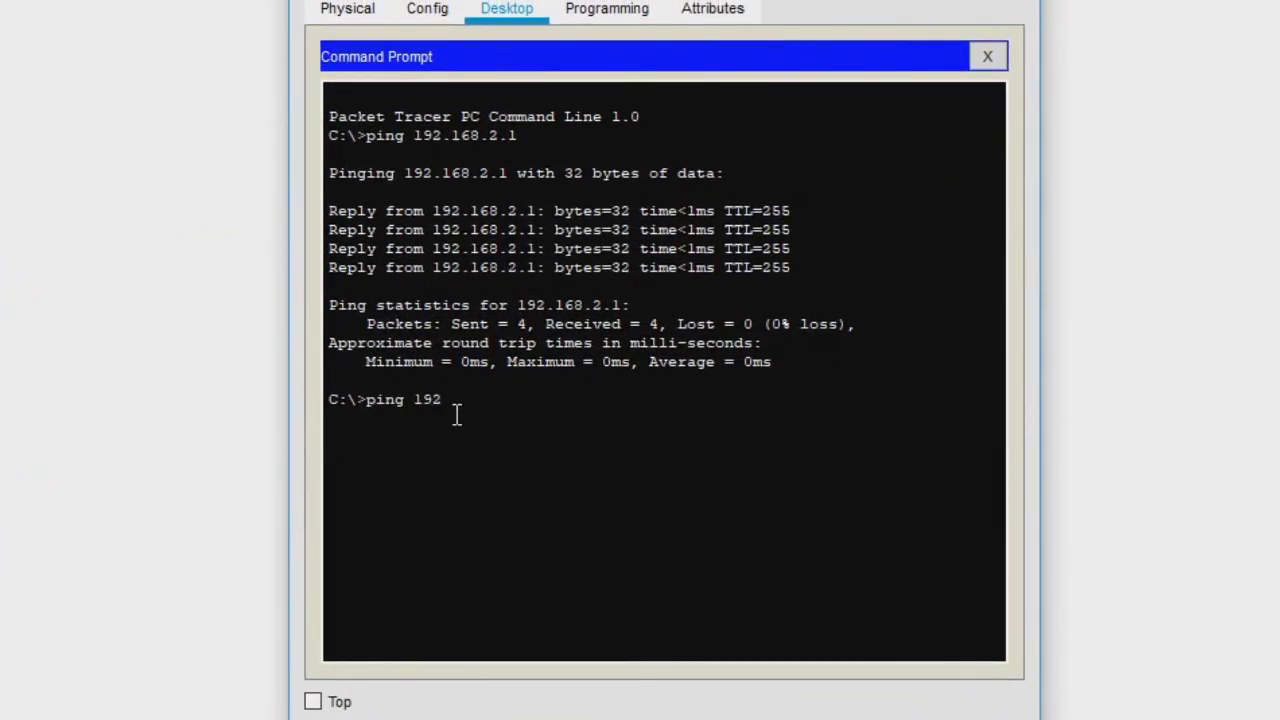
pyautogui.write('.167')
pyautogui.write('8.1.2')
pyautogui.press('Return')
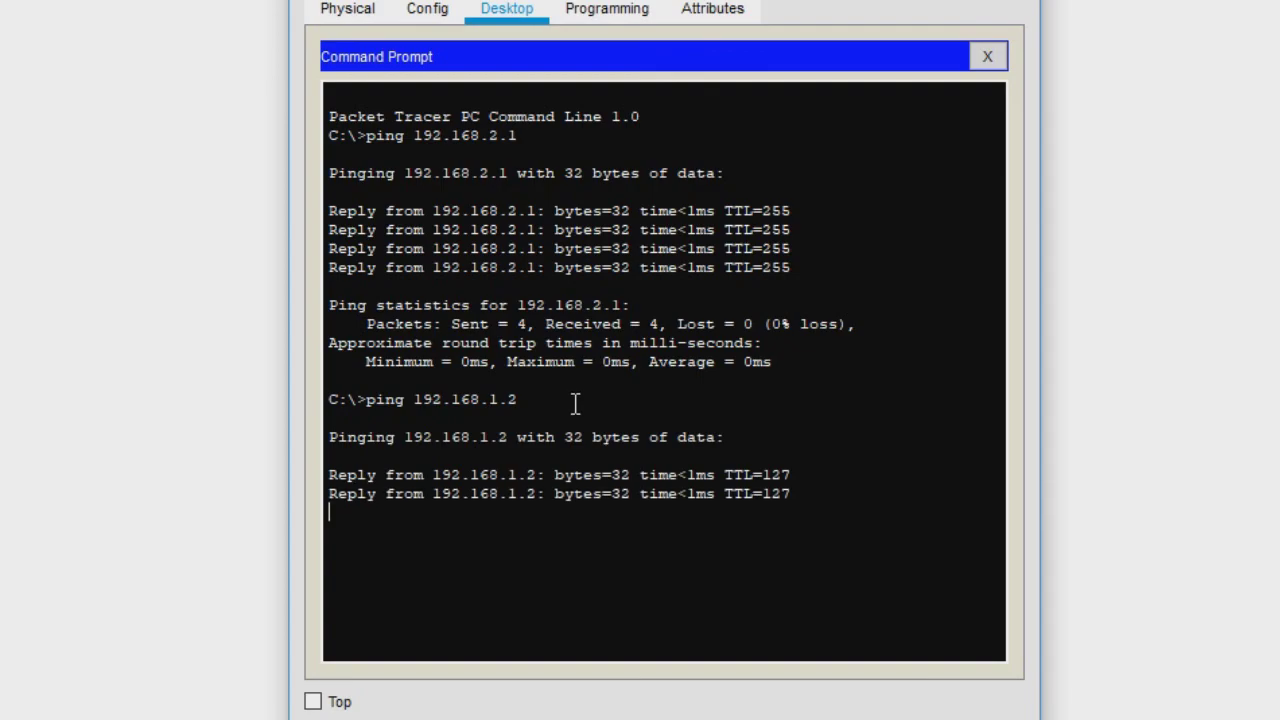